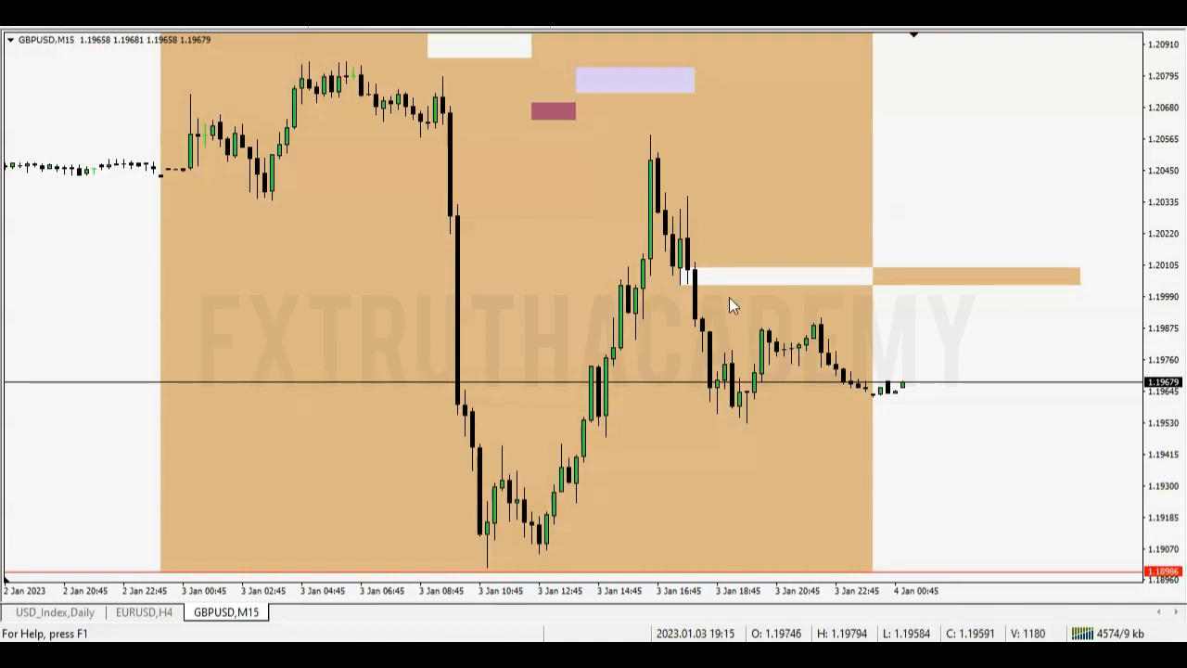
Delete the level rectangle near 1.2010, then select and deselect the orange session box.
{"action": "right_click", "coordinate": [685, 273]}
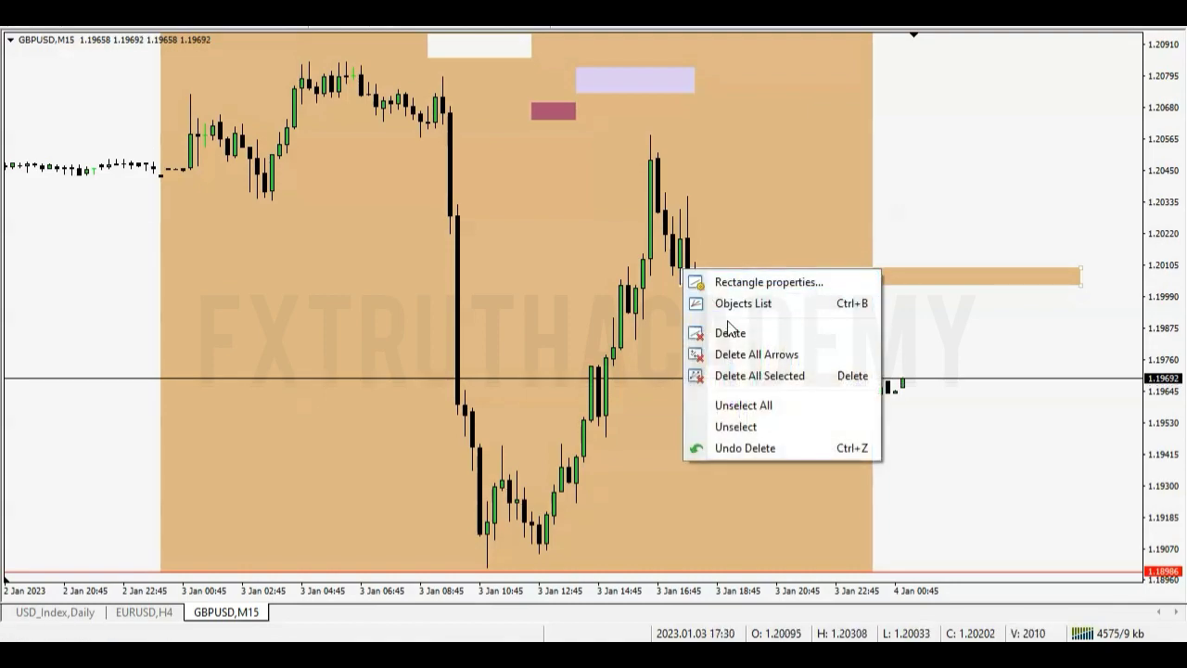
{"action": "left_click", "coordinate": [728, 331]}
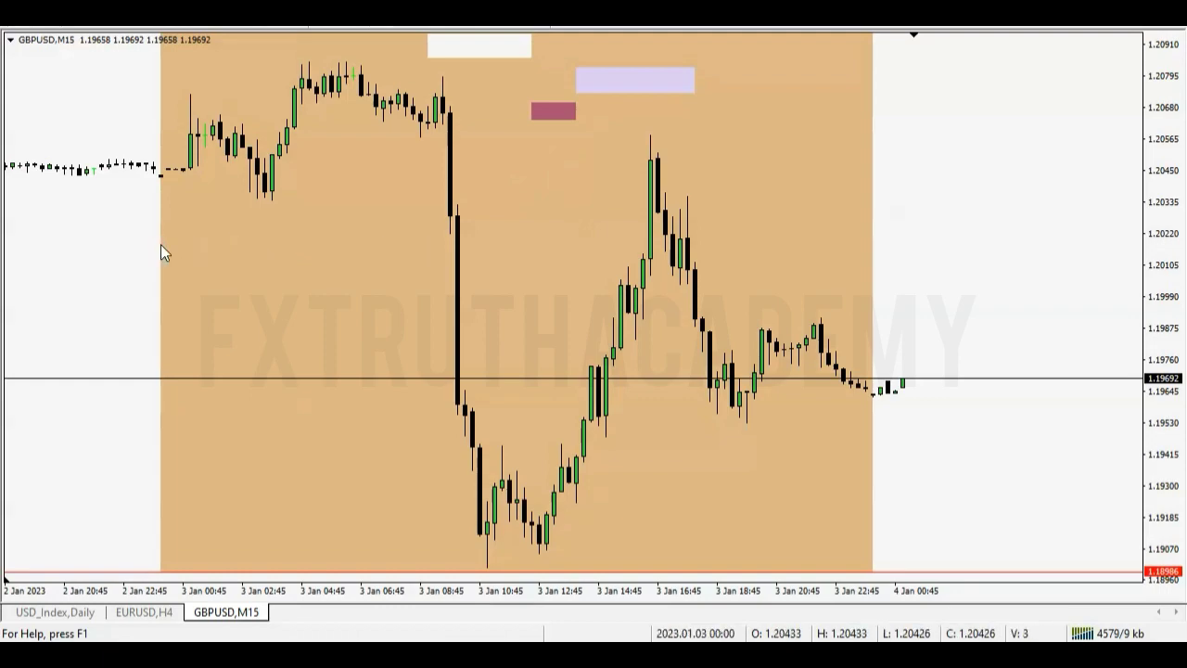
{"action": "double_click", "coordinate": [867, 275]}
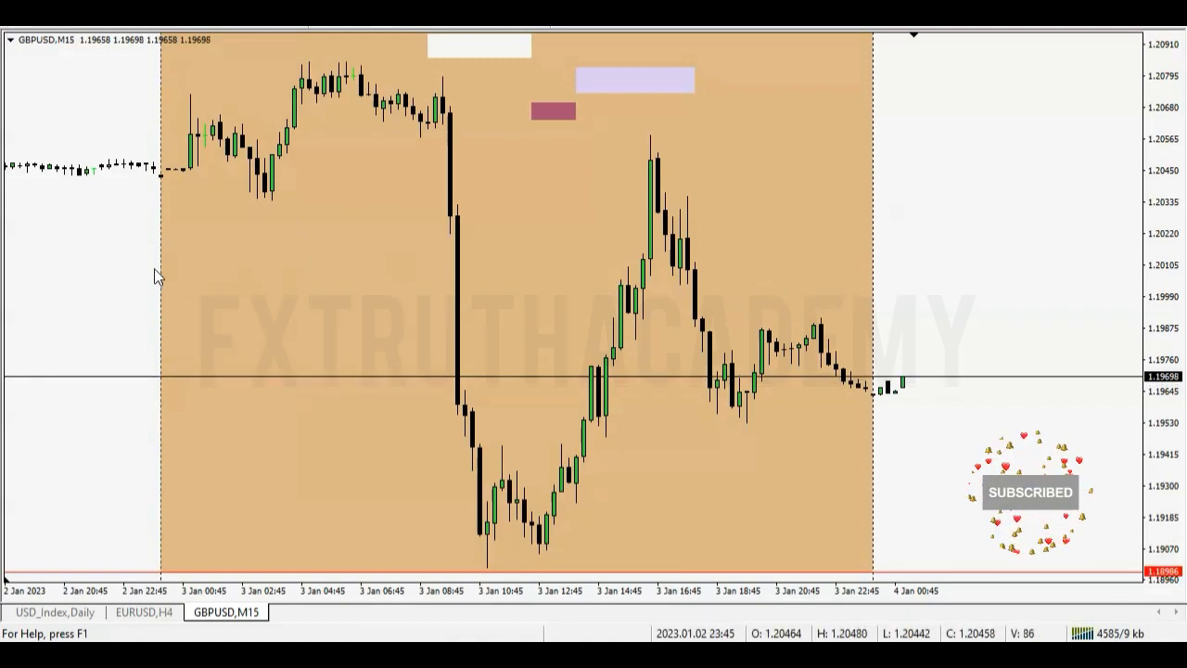
{"action": "left_click", "coordinate": [563, 271]}
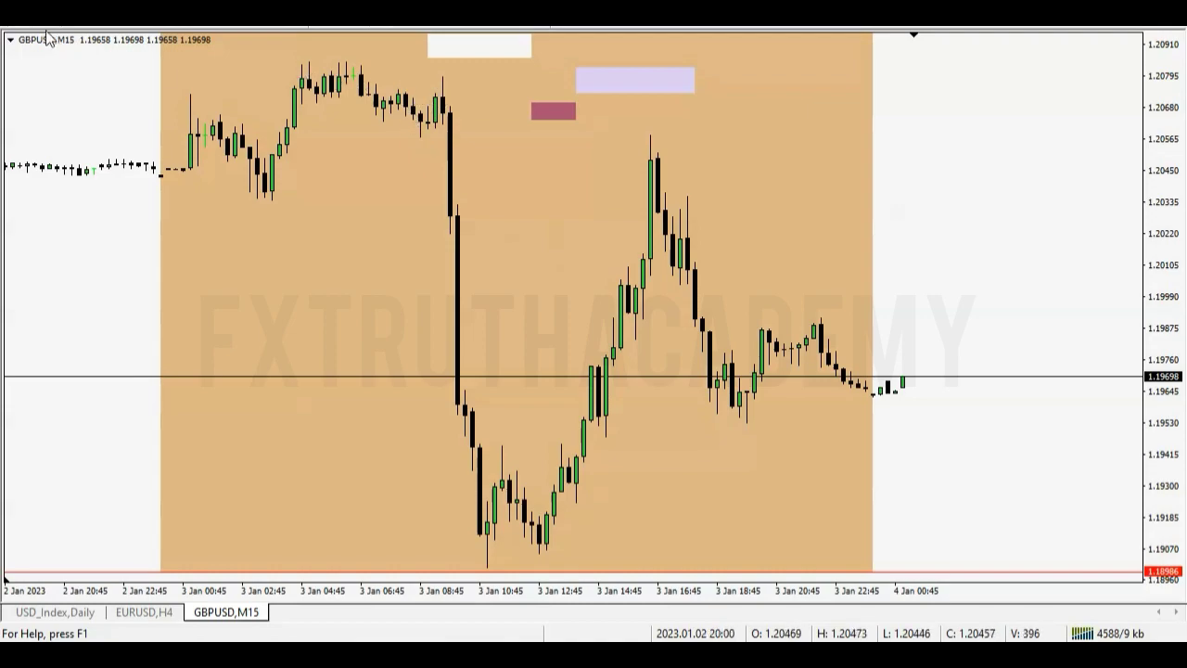
{"action": "middle_click", "coordinate": [324, 58]}
{"action": "left_click_drag", "start_coordinate": [344, 65], "coordinate": [485, 556]}
{"action": "left_click", "coordinate": [53, 28]}
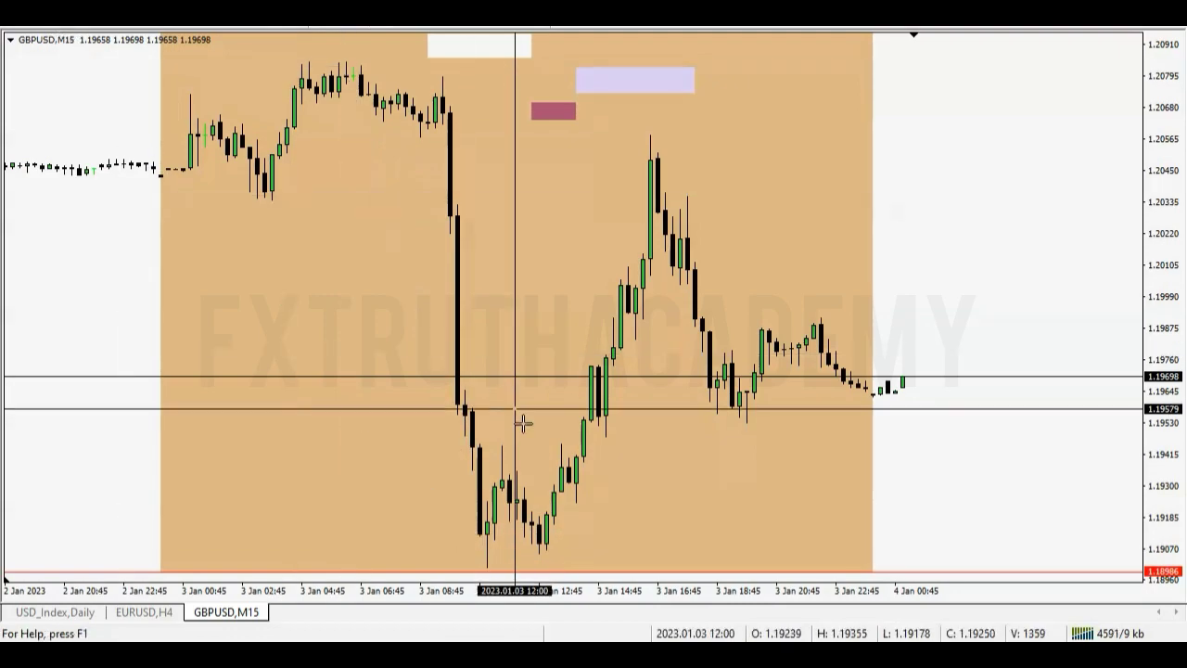
{"action": "left_click_drag", "start_coordinate": [489, 563], "coordinate": [656, 132]}
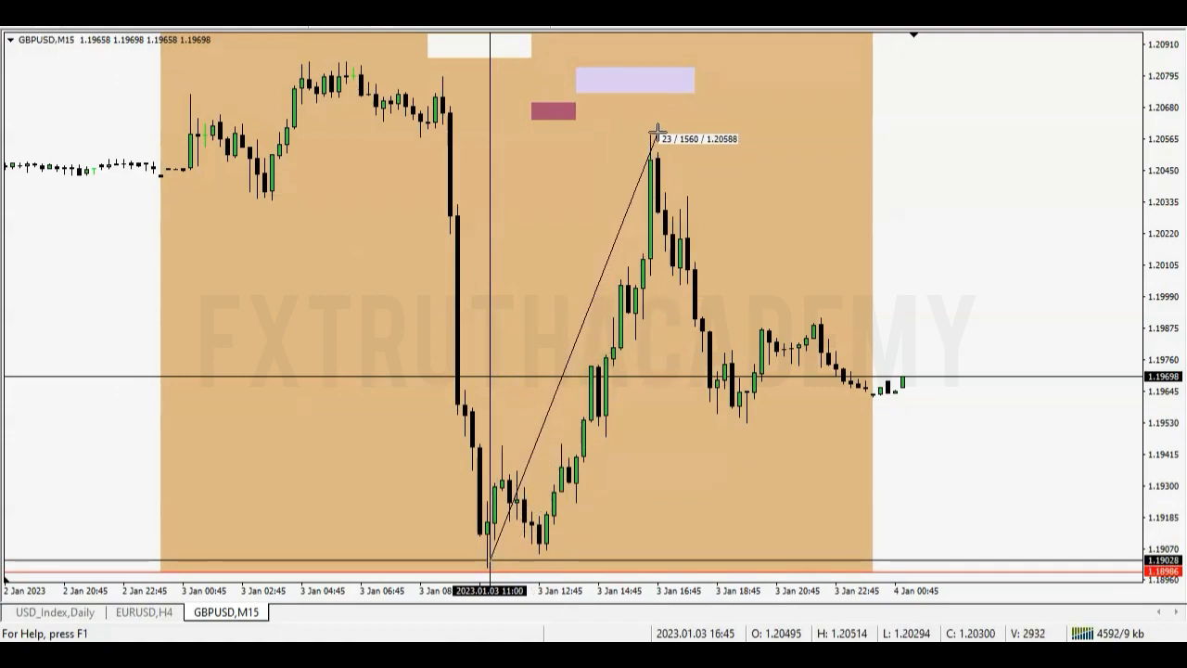
{"action": "left_click_drag", "start_coordinate": [657, 133], "coordinate": [657, 134]}
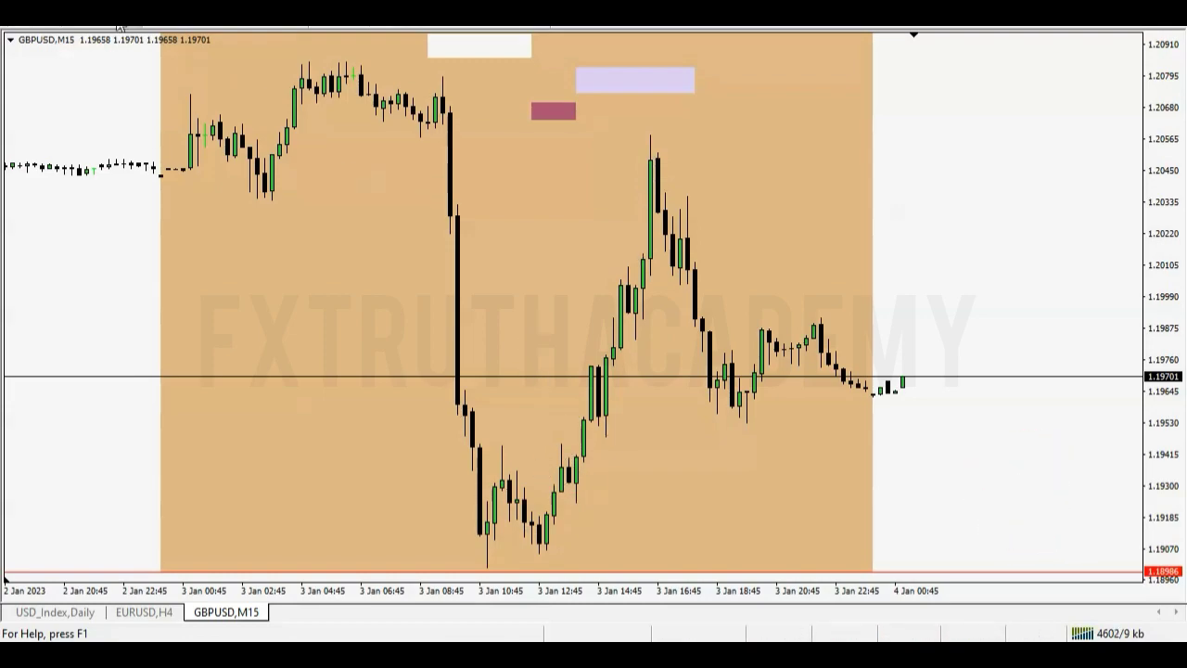
{"action": "middle_click", "coordinate": [544, 490]}
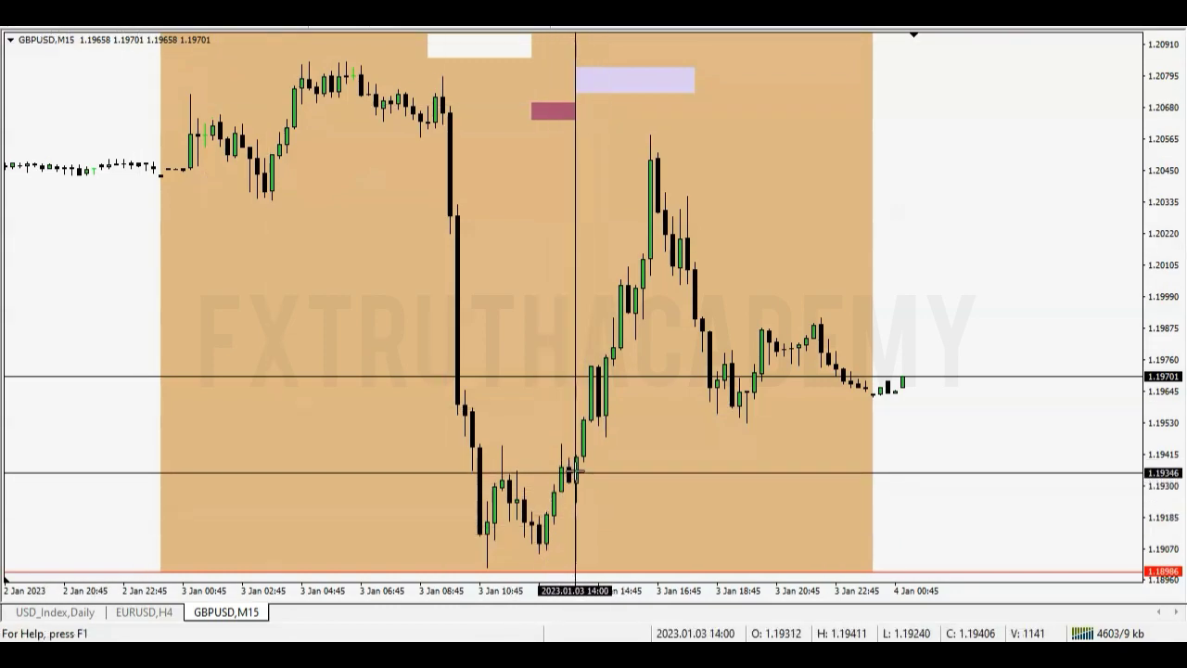
{"action": "left_click_drag", "start_coordinate": [501, 490], "coordinate": [702, 251]}
{"action": "scroll", "coordinate": [641, 146], "scroll_direction": "up", "scroll_amount": 3}
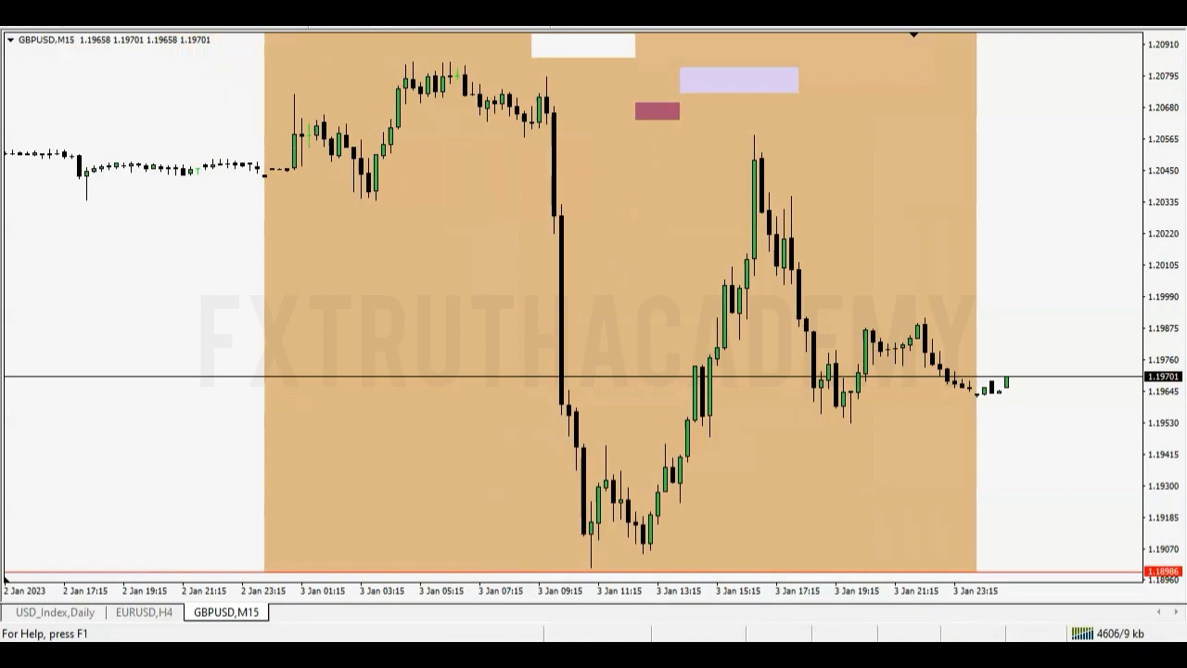
{"action": "middle_click", "coordinate": [739, 519]}
{"action": "left_click_drag", "start_coordinate": [605, 484], "coordinate": [713, 269]}
Show GBPUSD on D1, zoomed in on the latest bars from late November to January.
{"action": "left_click", "coordinate": [485, 28]}
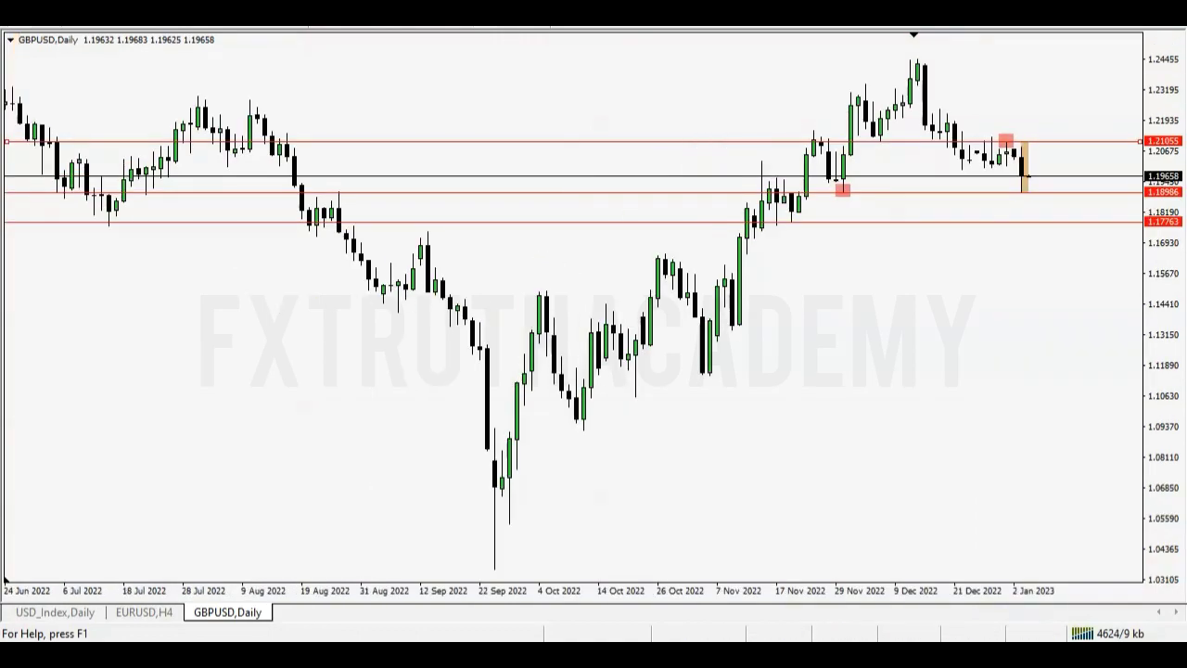
{"action": "key", "text": "plus"}
{"action": "key", "text": "plus"}
{"action": "key", "text": "End"}
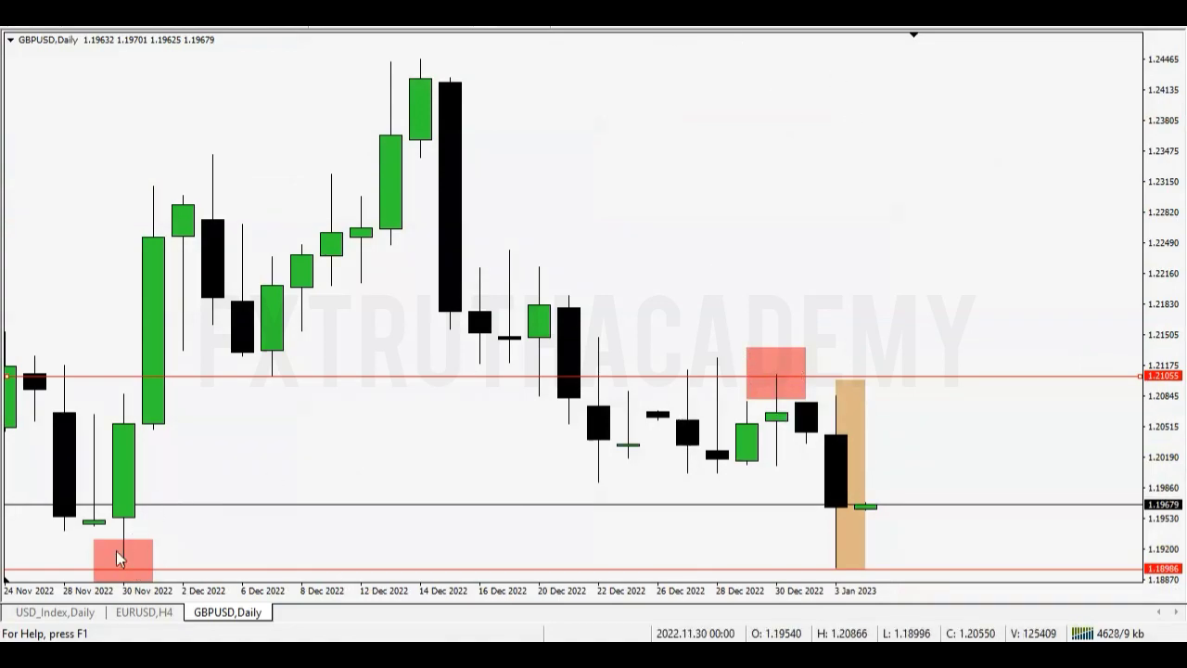
{"action": "left_click", "coordinate": [1011, 378]}
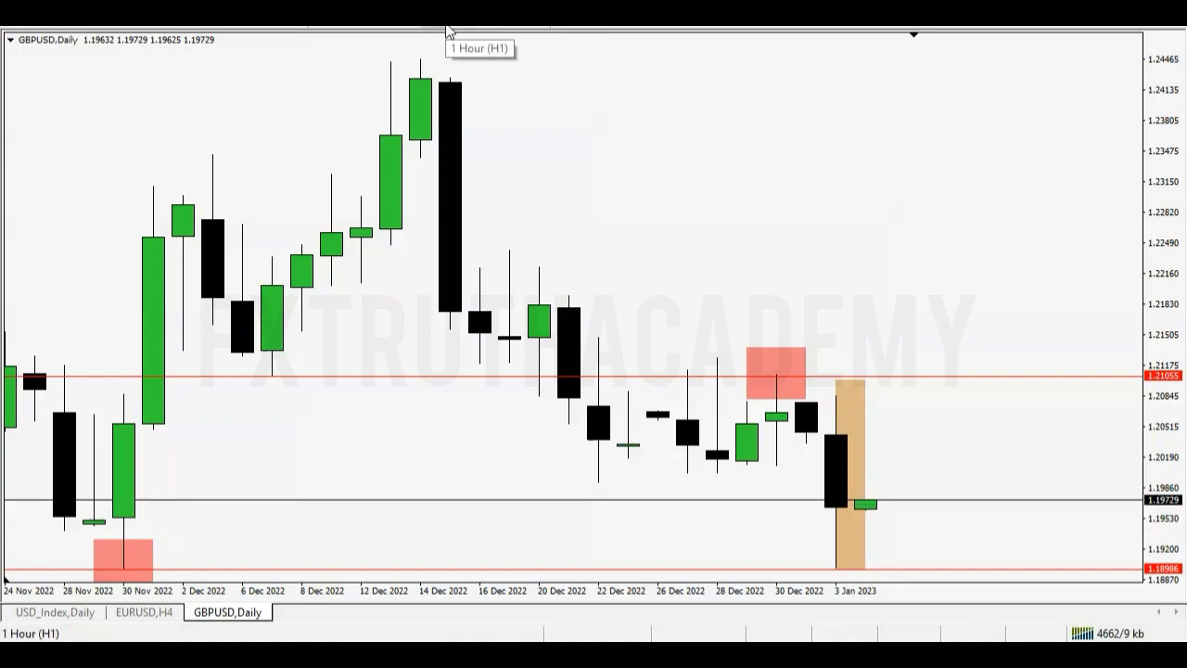
Put the chart on H1 and adjust zoom to show 29 Dec through 3 Jan.
{"action": "left_click", "coordinate": [431, 32]}
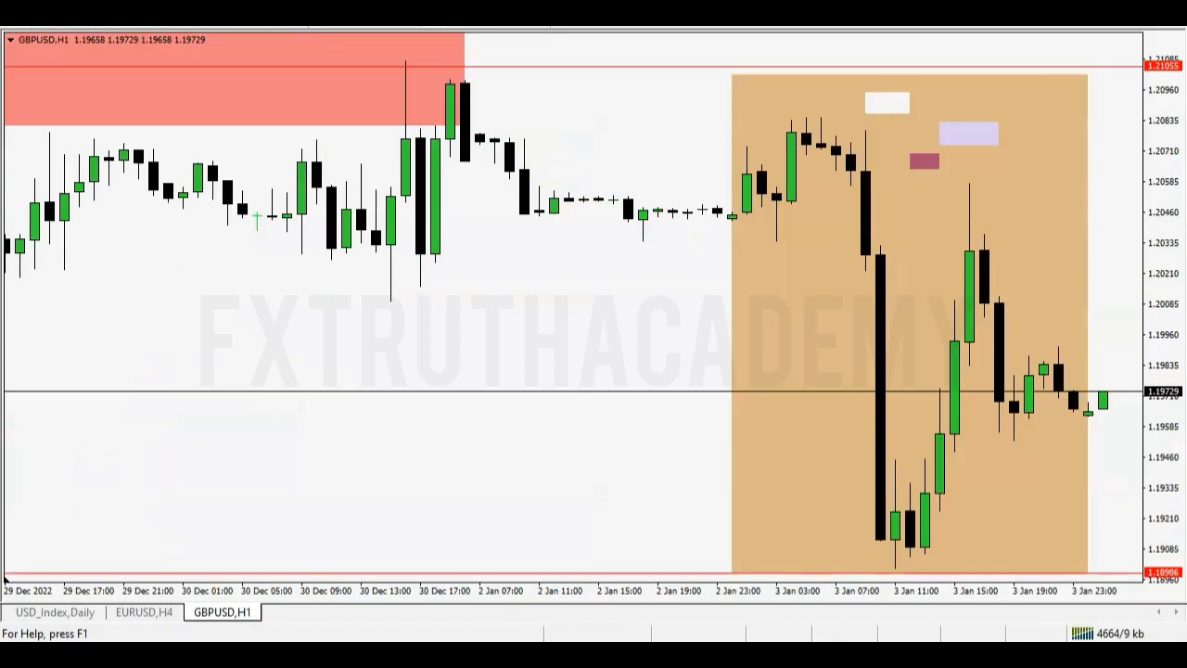
{"action": "left_click", "coordinate": [585, 30]}
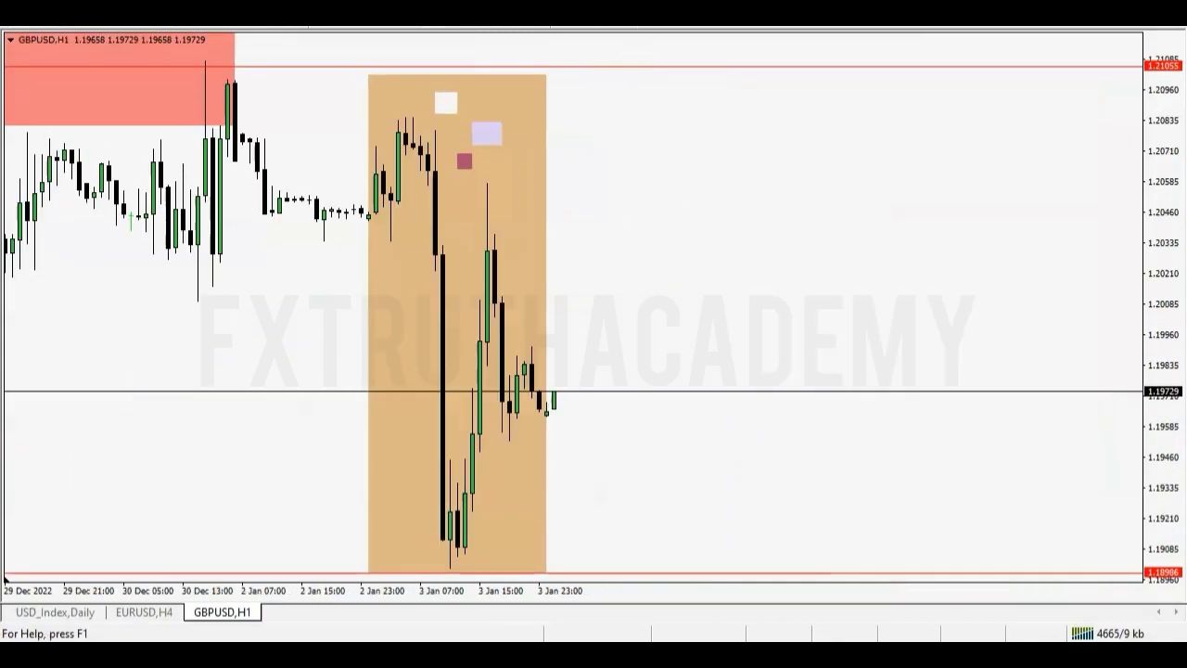
{"action": "left_click", "coordinate": [563, 29]}
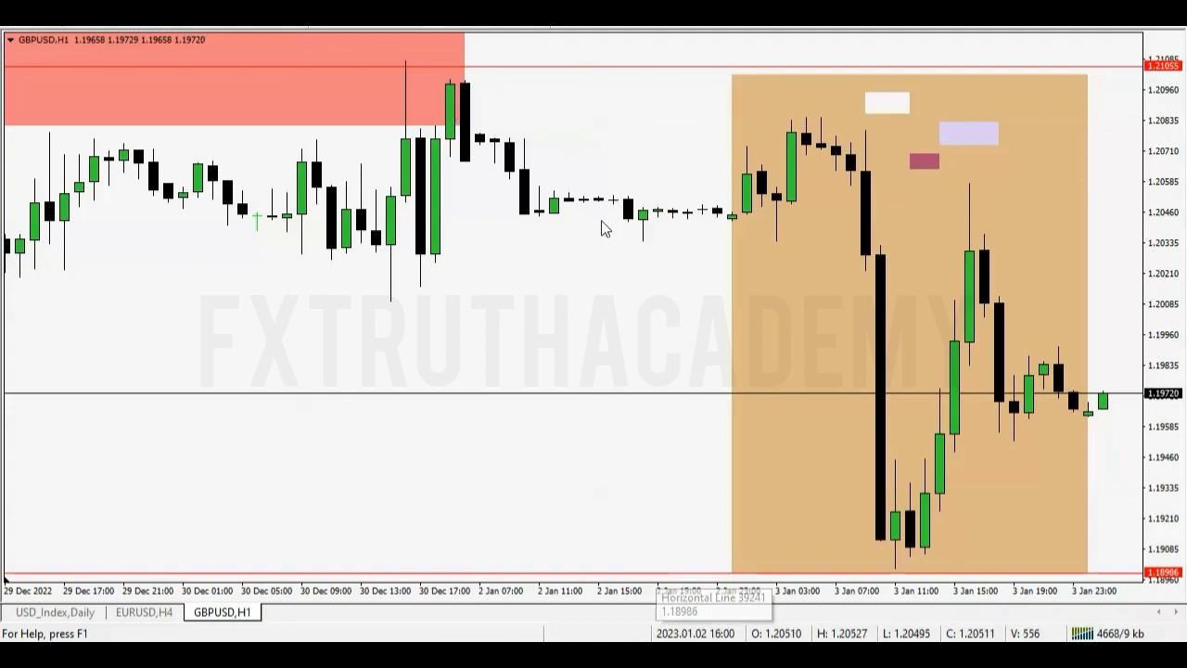
Place a horizontal line at the 1.20017 Fibonacci 50% level, then delete the Fibo.
{"action": "left_click", "coordinate": [192, 27]}
{"action": "mouse_move", "coordinate": [584, 62]}
{"action": "left_mouse_down"}
{"action": "mouse_move", "coordinate": [625, 485]}
{"action": "mouse_move", "coordinate": [553, 570]}
{"action": "mouse_move", "coordinate": [481, 571]}
{"action": "left_mouse_up"}
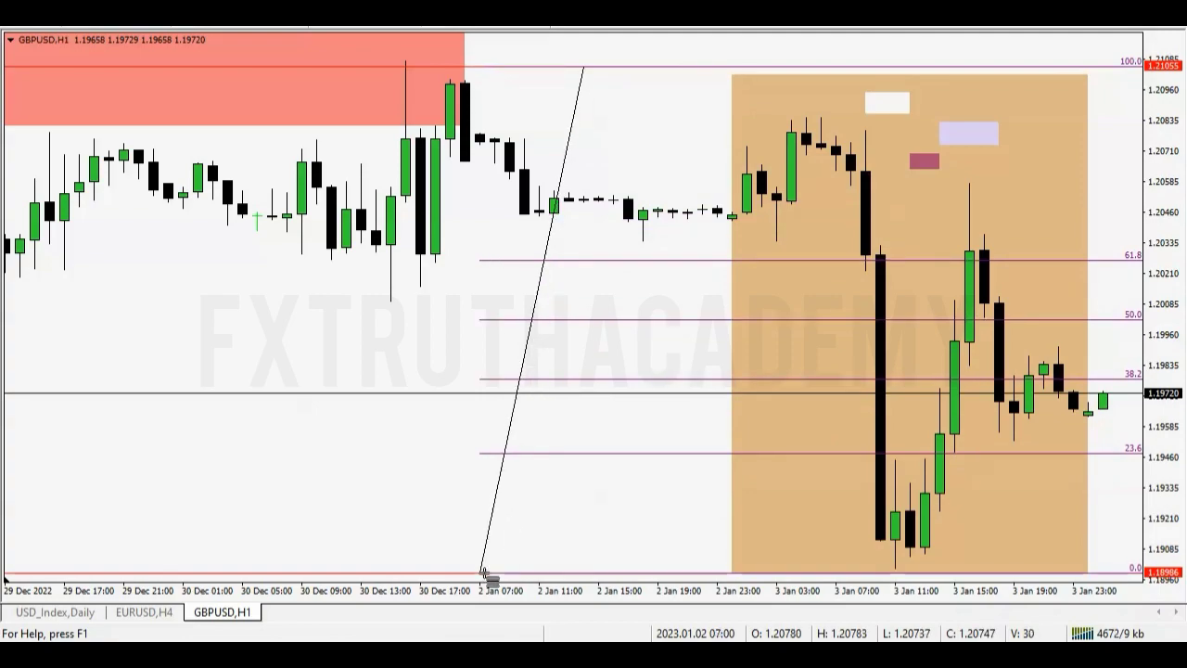
{"action": "left_click", "coordinate": [104, 28]}
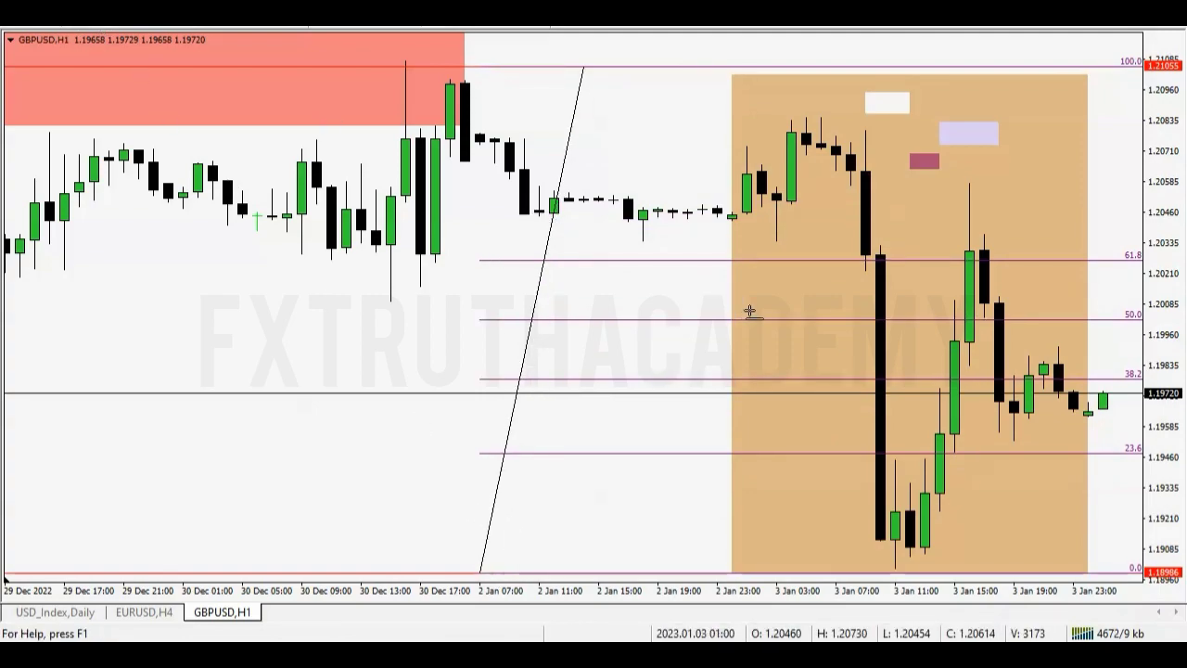
{"action": "left_click", "coordinate": [645, 321]}
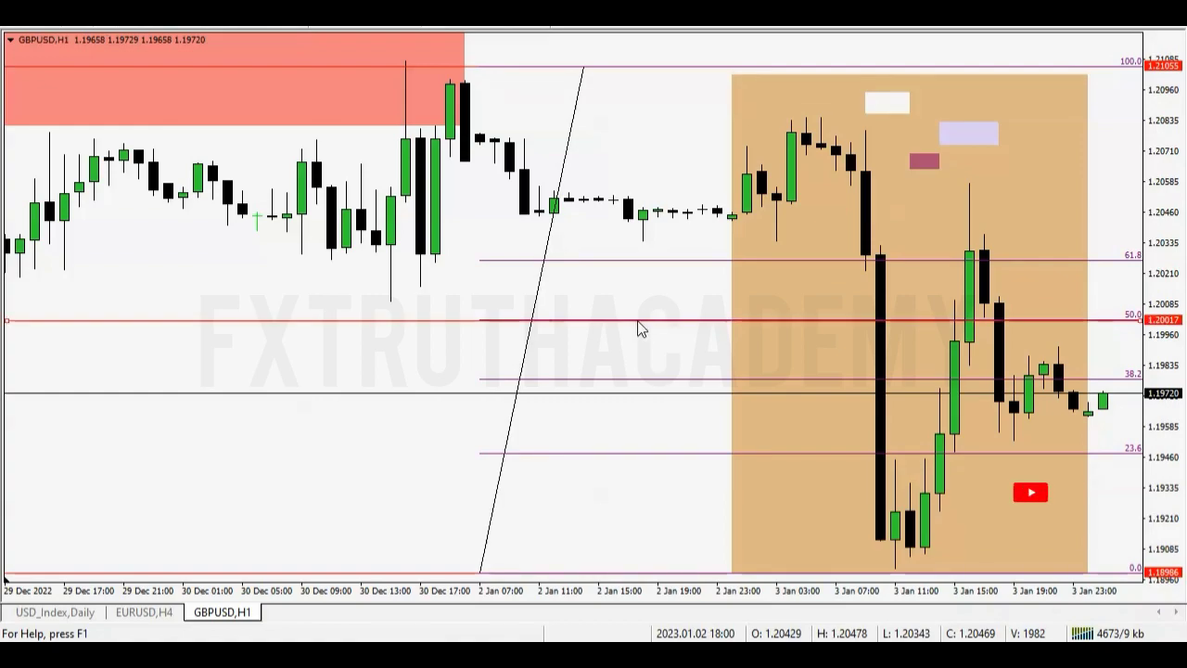
{"action": "right_click", "coordinate": [541, 285]}
{"action": "left_click", "coordinate": [590, 345]}
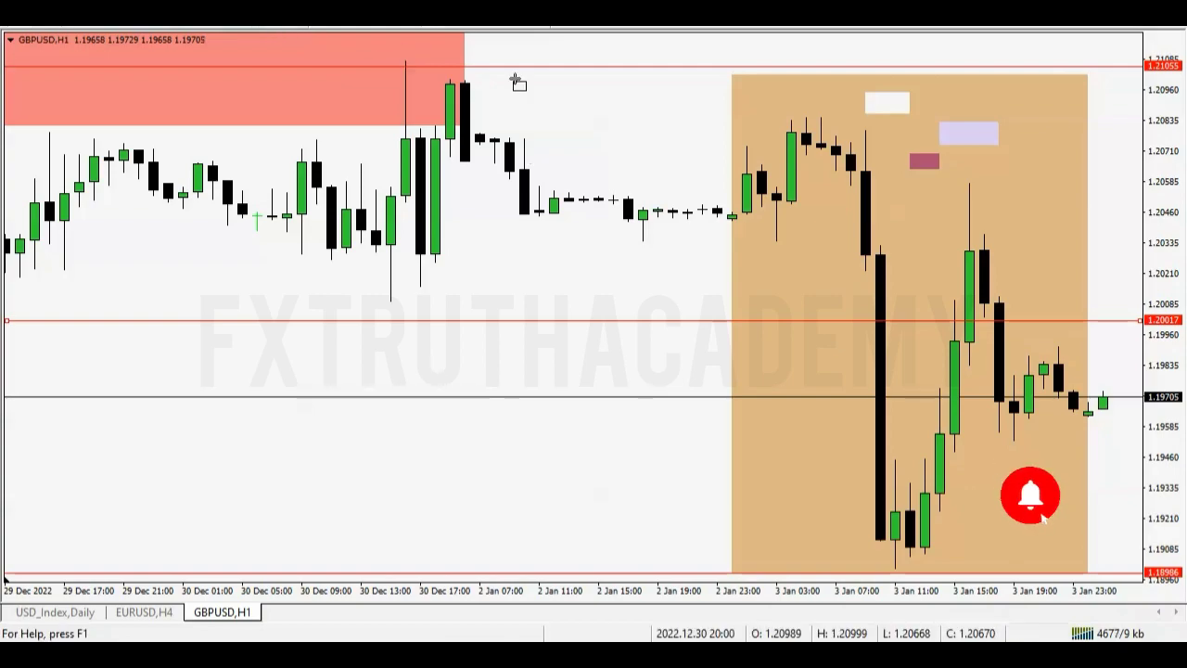
Draw a red box above 1.20017 and a LimeGreen box below it down to 1.18986.
{"action": "mouse_move", "coordinate": [553, 68]}
{"action": "left_mouse_down"}
{"action": "mouse_move", "coordinate": [567, 220]}
{"action": "mouse_move", "coordinate": [659, 321]}
{"action": "left_mouse_up"}
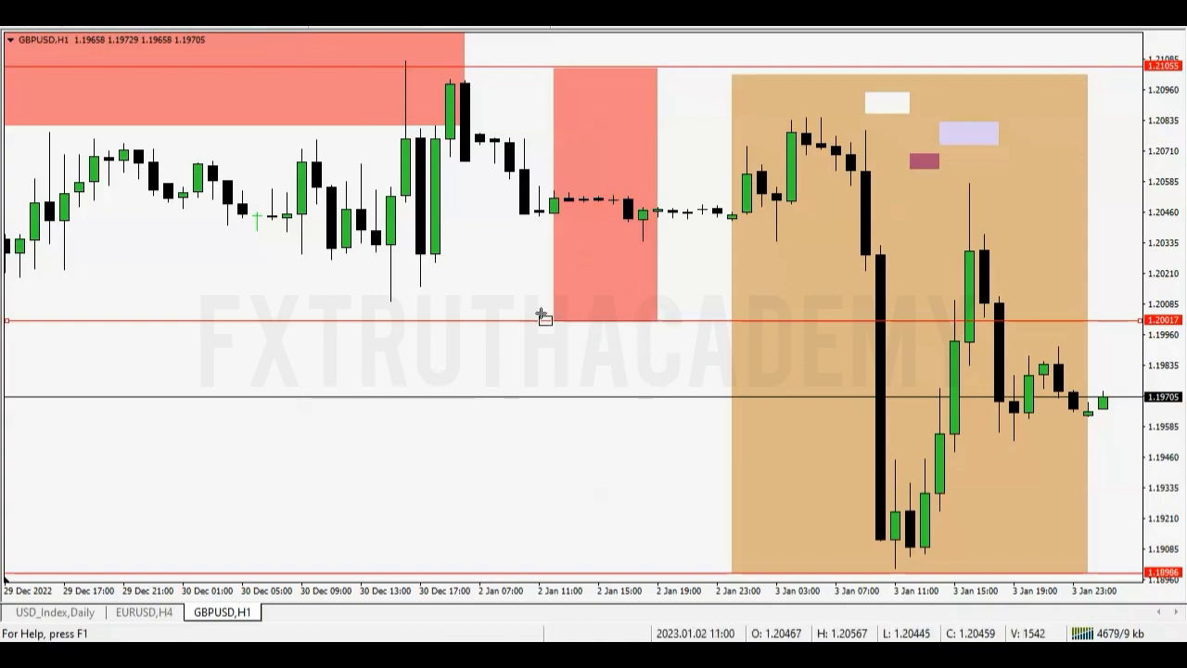
{"action": "left_click_drag", "start_coordinate": [572, 369], "coordinate": [673, 562]}
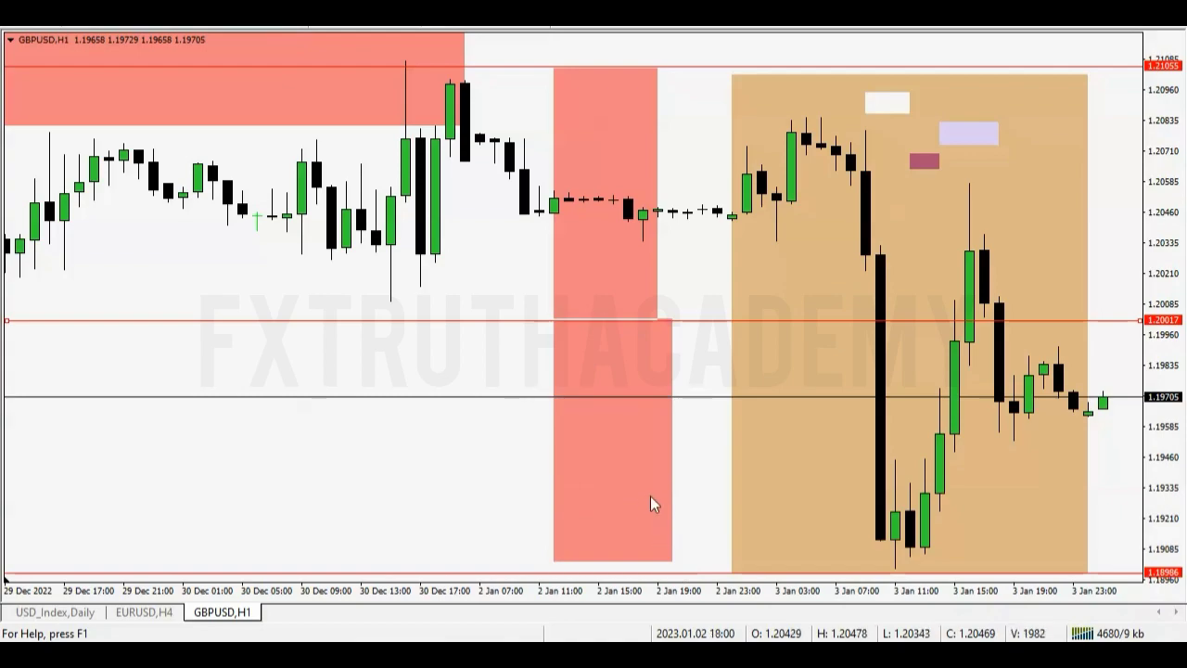
{"action": "right_click", "coordinate": [613, 446]}
{"action": "left_click", "coordinate": [640, 448]}
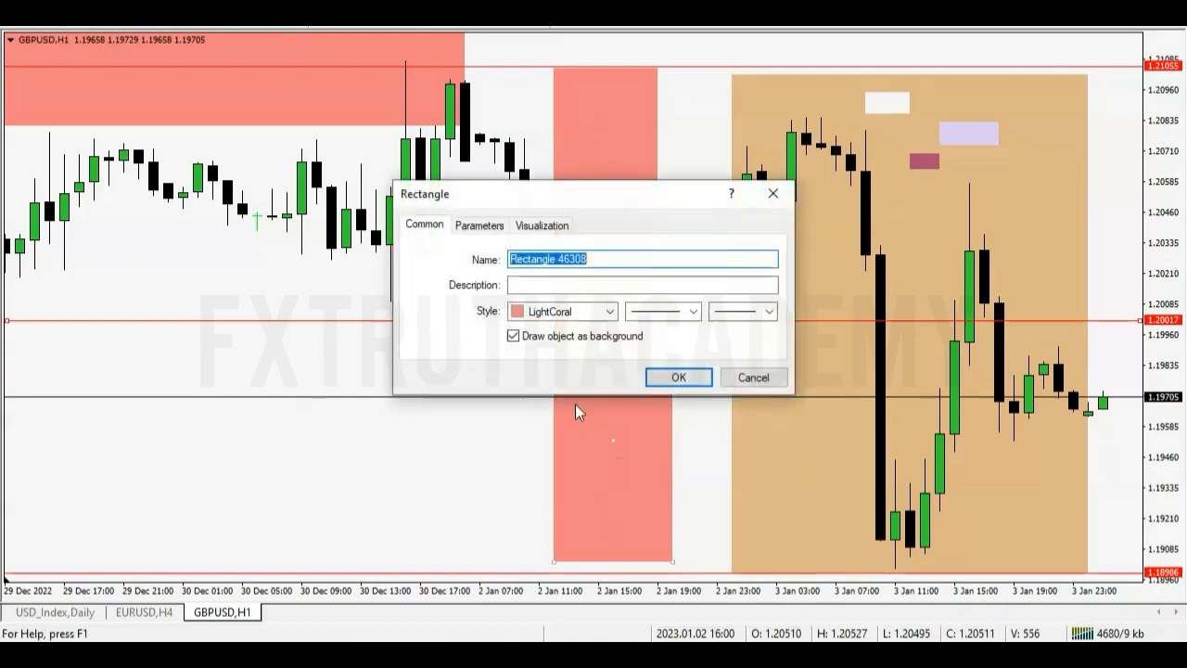
{"action": "left_click", "coordinate": [608, 314]}
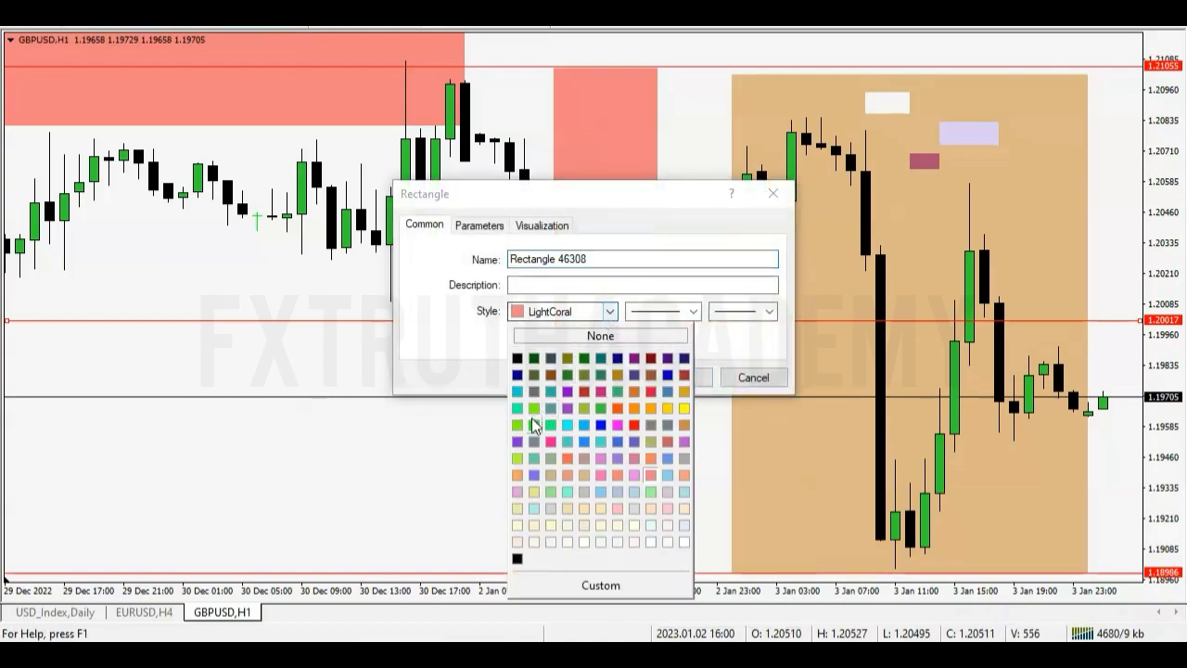
{"action": "left_click", "coordinate": [596, 402]}
{"action": "left_click", "coordinate": [663, 380]}
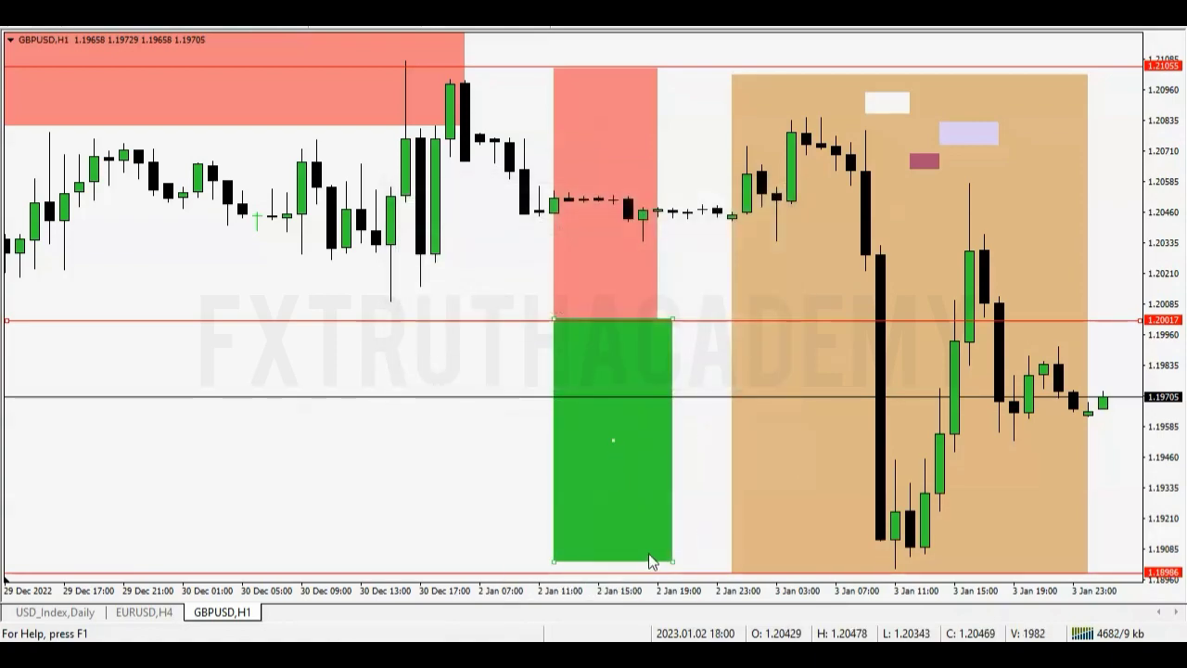
{"action": "left_click_drag", "start_coordinate": [673, 562], "coordinate": [671, 574]}
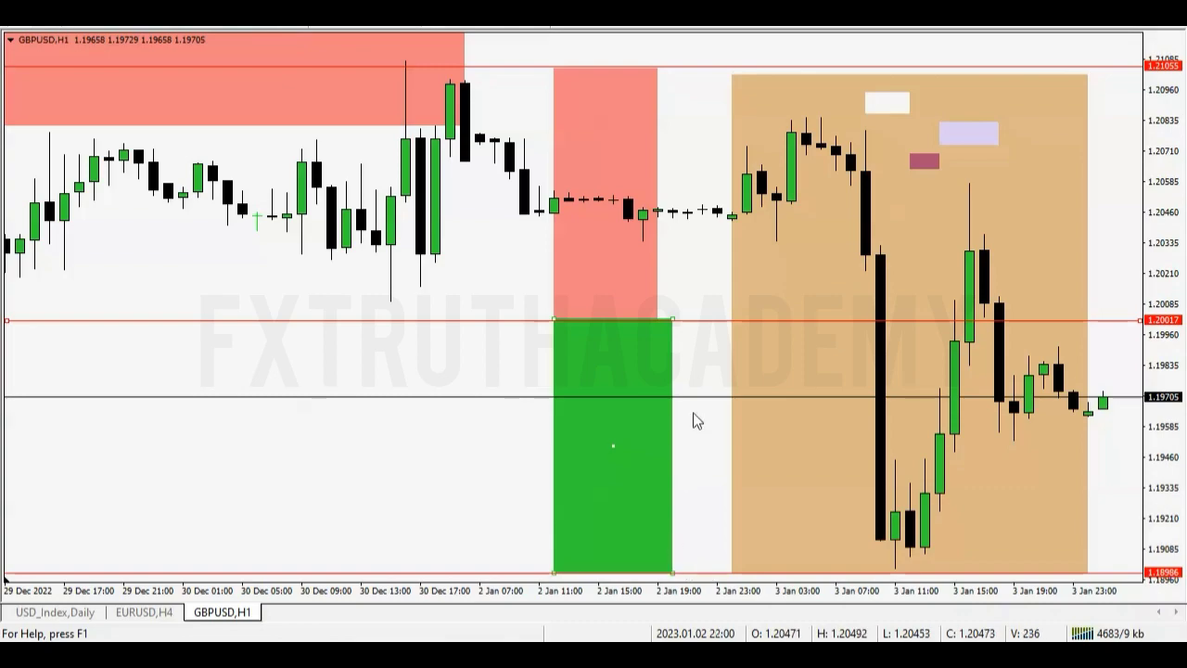
{"action": "left_click_drag", "start_coordinate": [673, 318], "coordinate": [658, 325]}
{"action": "left_click", "coordinate": [602, 448]}
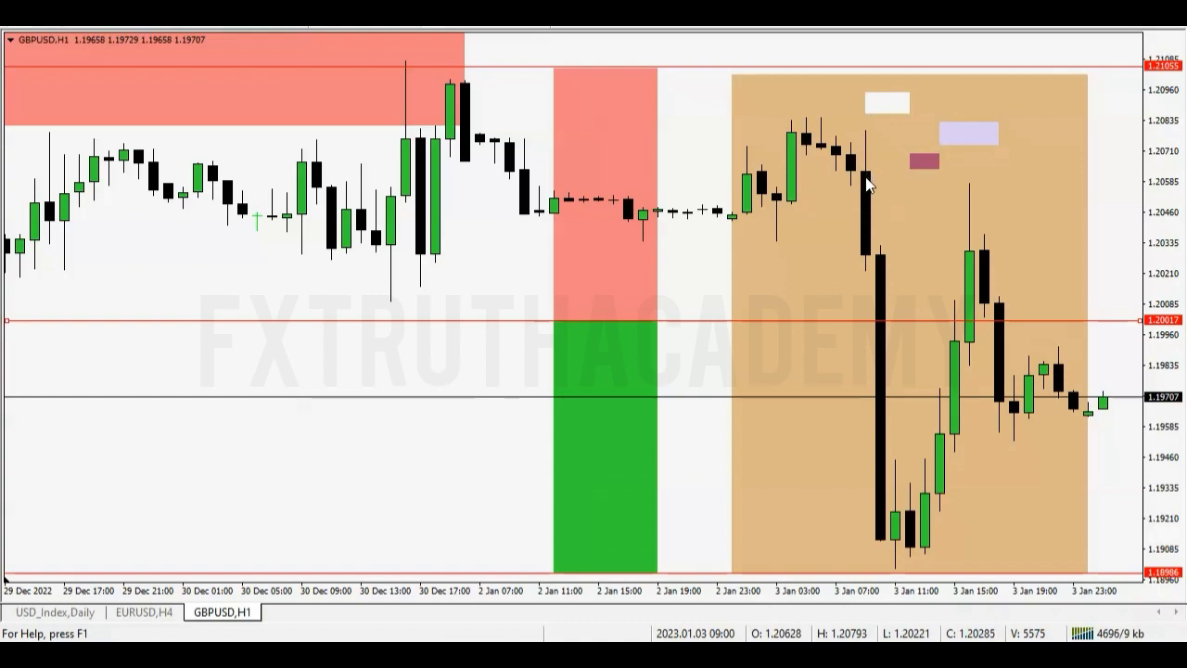
{"action": "mouse_move", "coordinate": [862, 258]}
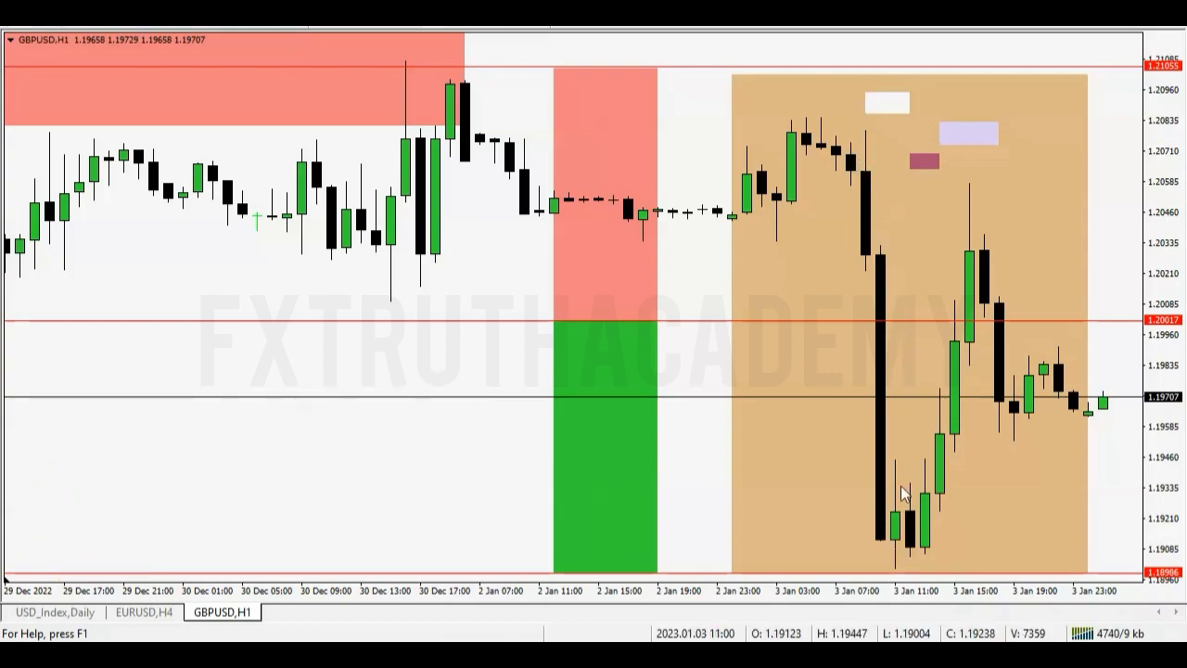
{"action": "key", "text": "ctrl+f"}
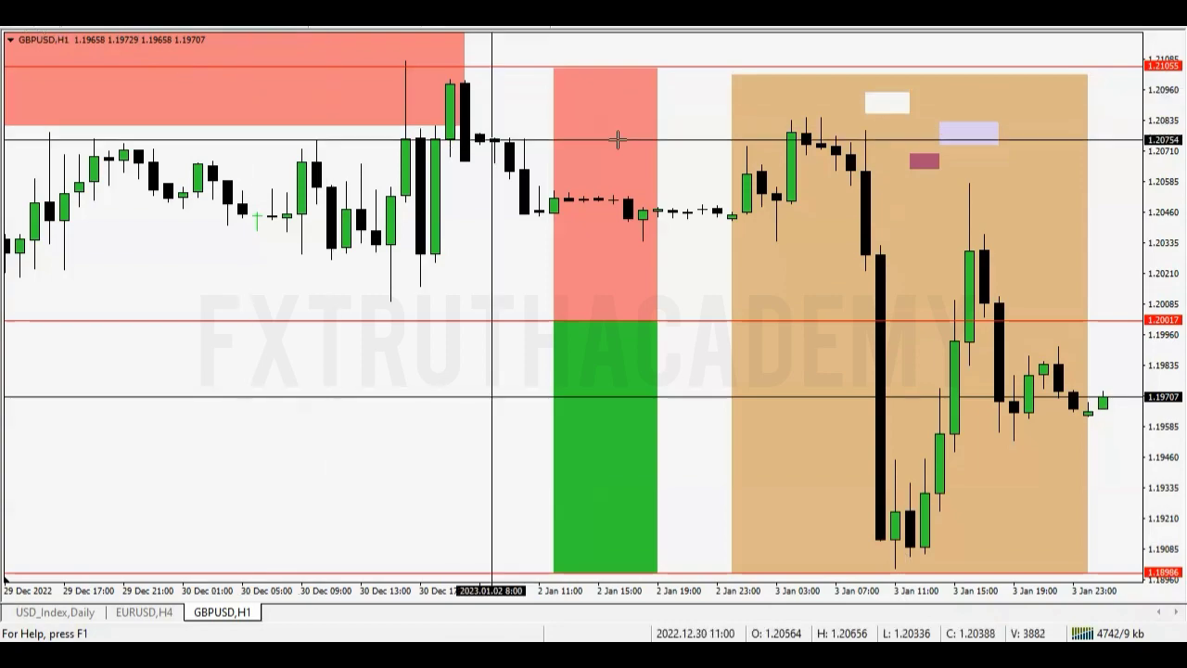
{"action": "left_click_drag", "start_coordinate": [813, 117], "coordinate": [888, 567]}
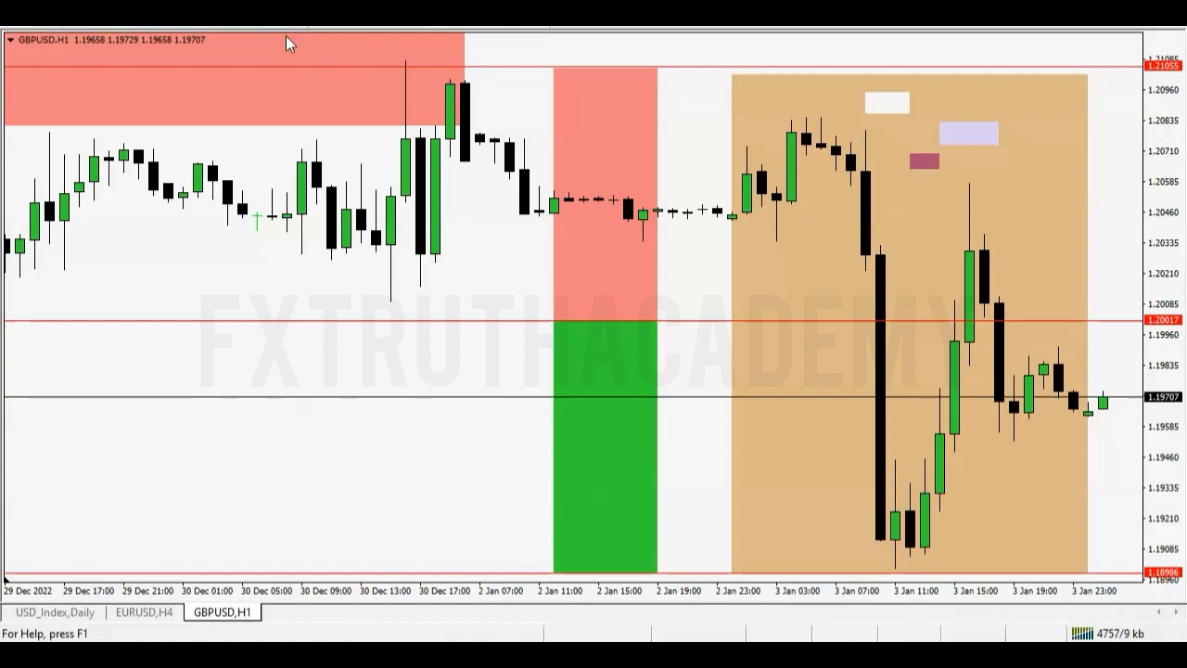
Draw a dark green rectangle over the 3 Jan 08:00–12:00 low candles, then zoom out to review.
{"action": "left_click_drag", "start_coordinate": [880, 497], "coordinate": [962, 577]}
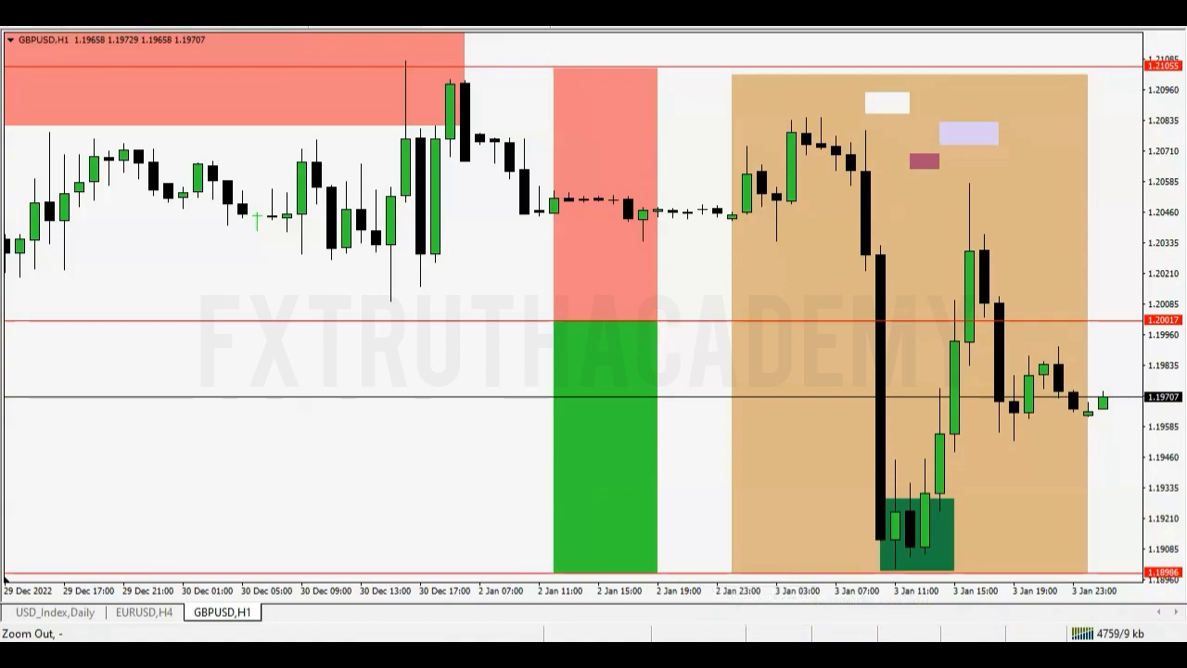
{"action": "key", "text": "minus"}
{"action": "scroll", "coordinate": [618, 213], "scroll_direction": "left", "scroll_amount": 10}
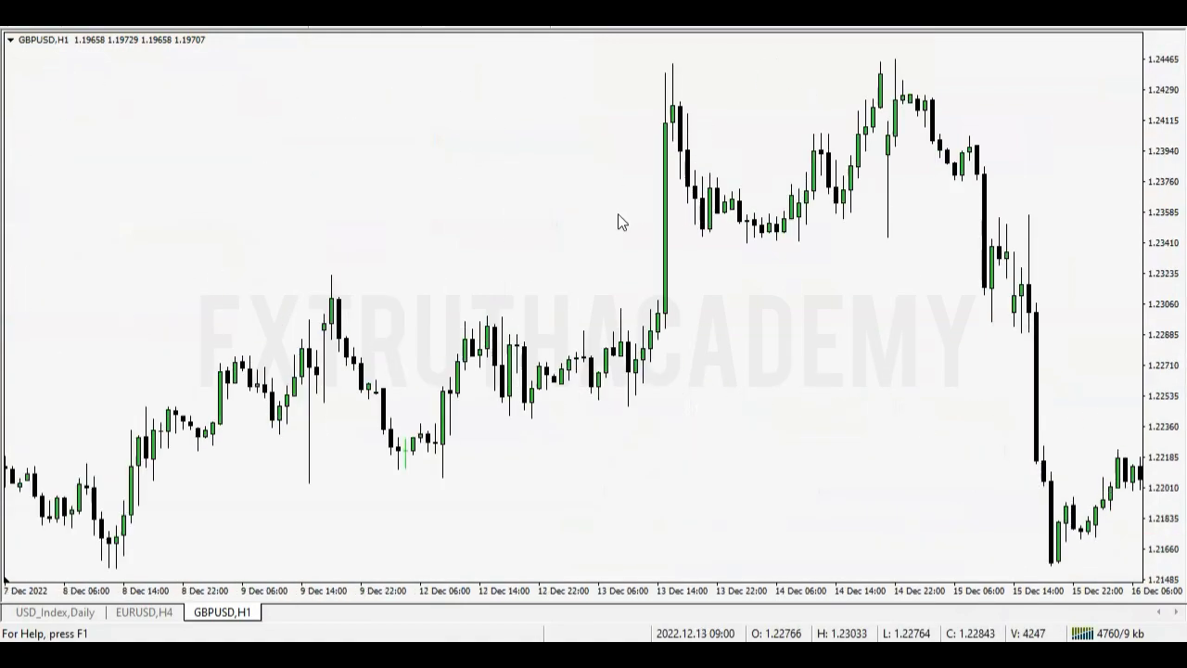
{"action": "scroll", "coordinate": [617, 213], "scroll_direction": "left", "scroll_amount": 10}
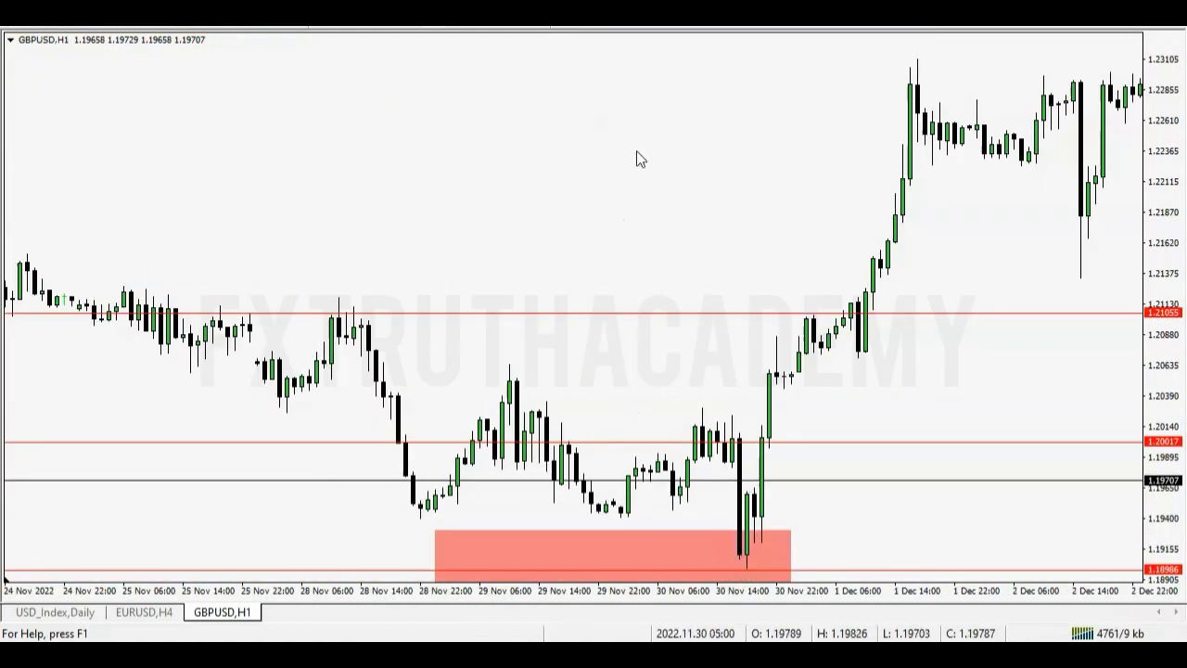
{"action": "scroll", "coordinate": [678, 261], "scroll_direction": "right", "scroll_amount": 10}
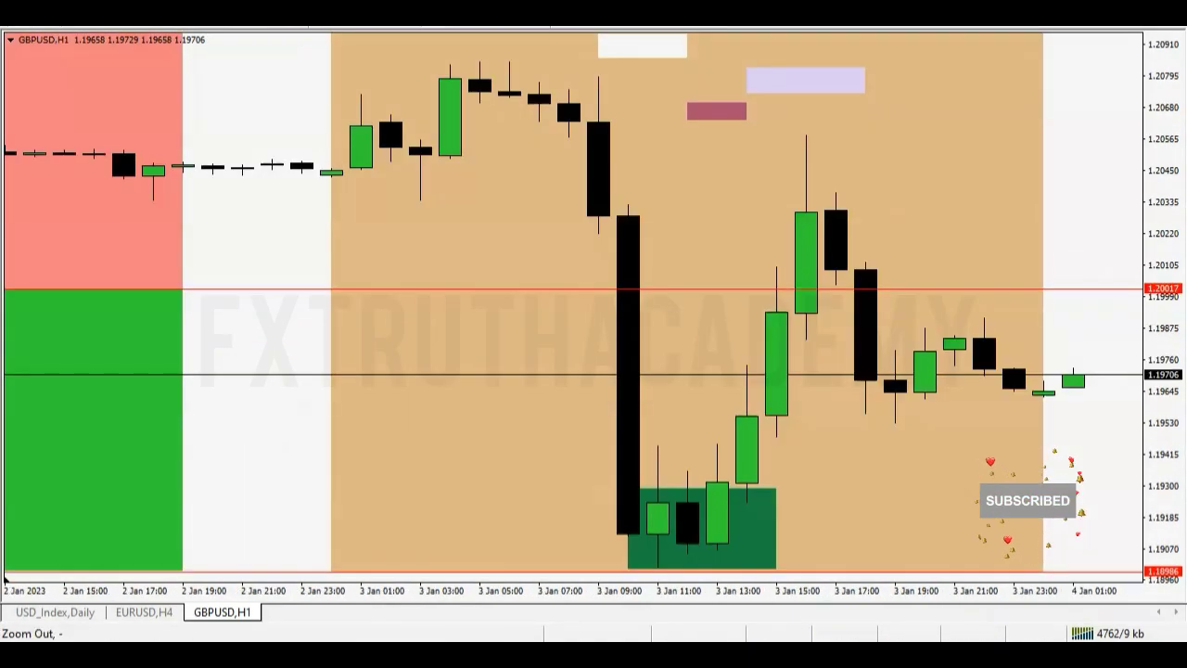
{"action": "key", "text": "minus"}
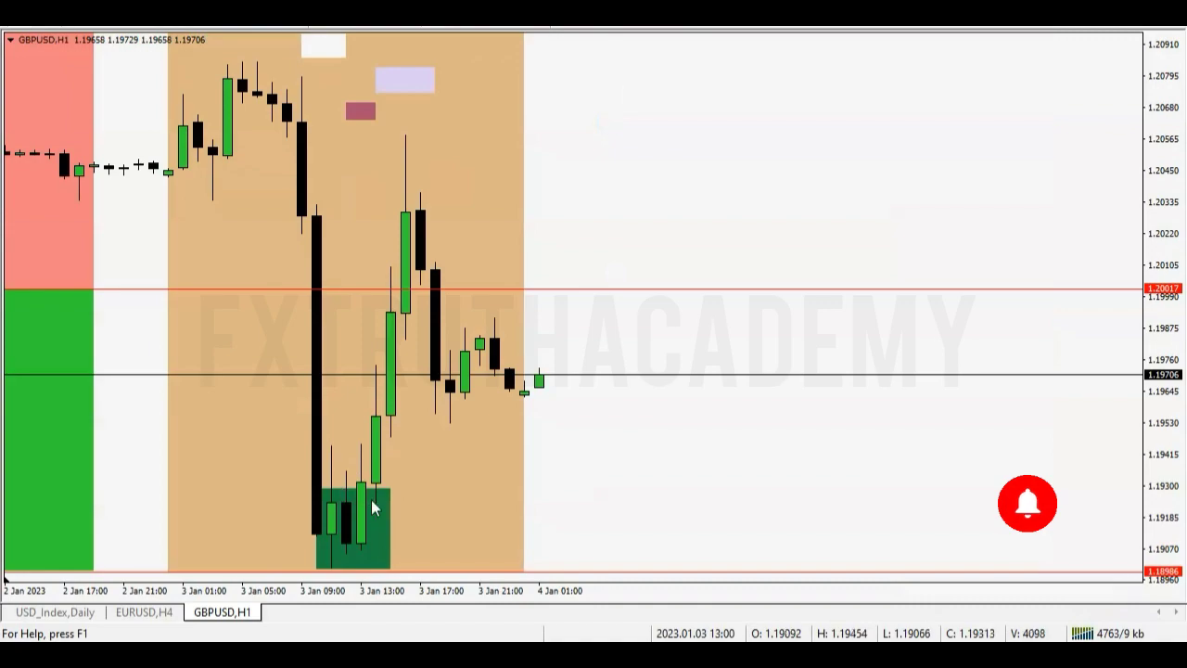
{"action": "scroll", "coordinate": [371, 508], "scroll_direction": "left", "scroll_amount": 5}
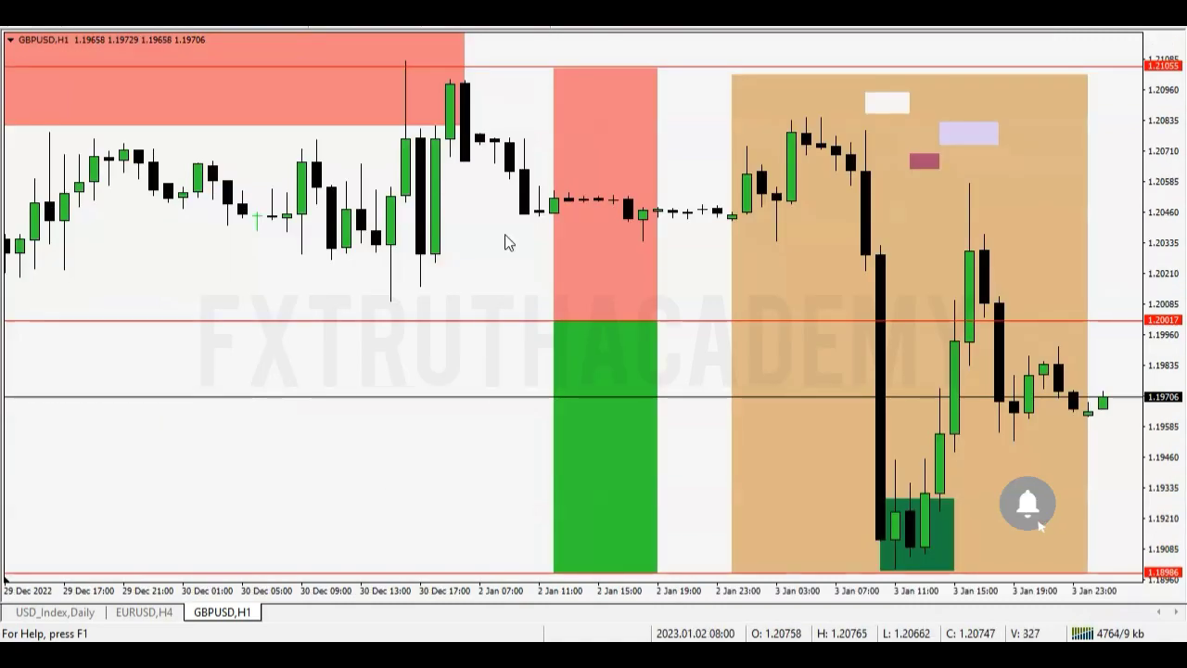
Switch GBPUSD to M15 and delete the green entry rectangle.
{"action": "left_click", "coordinate": [390, 29]}
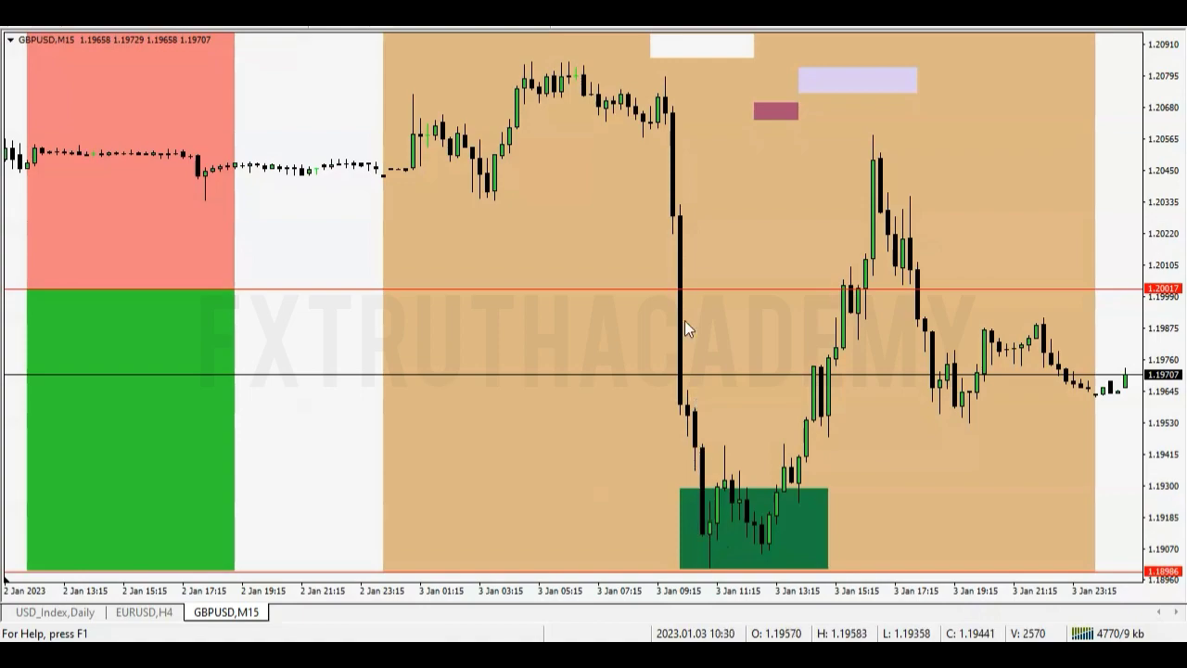
{"action": "right_click", "coordinate": [679, 489]}
{"action": "left_click", "coordinate": [728, 362]}
{"action": "scroll", "coordinate": [764, 259], "scroll_direction": "up", "scroll_amount": 2}
{"action": "scroll", "coordinate": [764, 251], "scroll_direction": "down", "scroll_amount": 5}
{"action": "scroll", "coordinate": [763, 251], "scroll_direction": "up", "scroll_amount": 3}
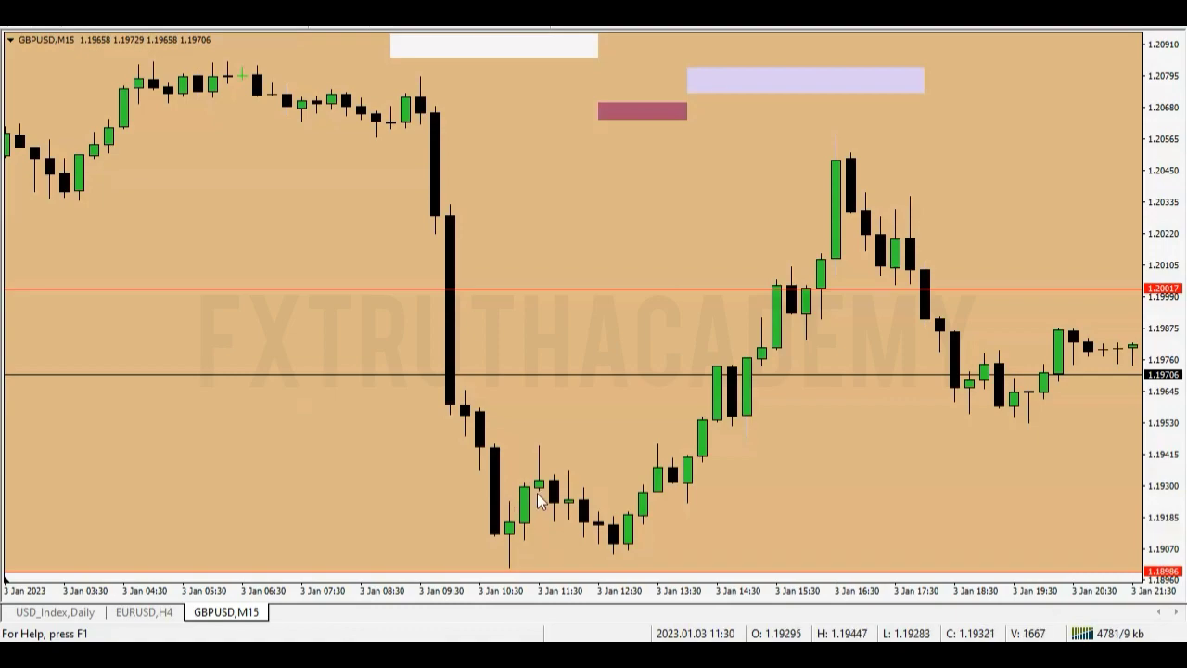
Use the crosshair to read prices on the 3 Jan session.
{"action": "mouse_move", "coordinate": [561, 499]}
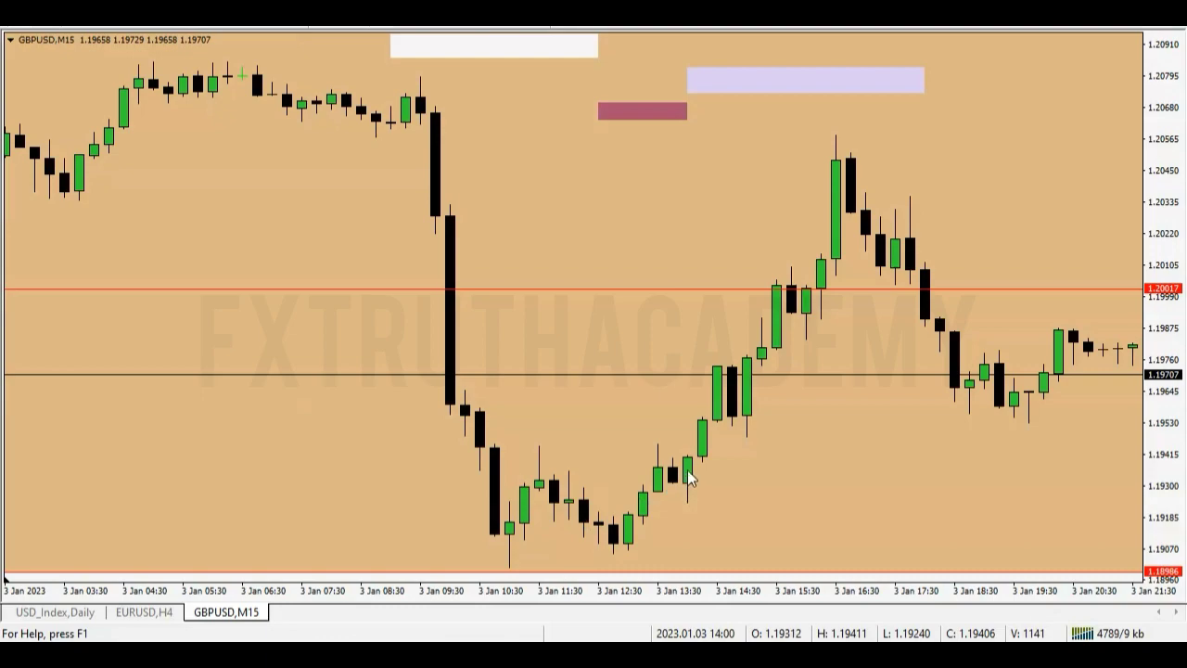
{"action": "middle_click", "coordinate": [604, 161]}
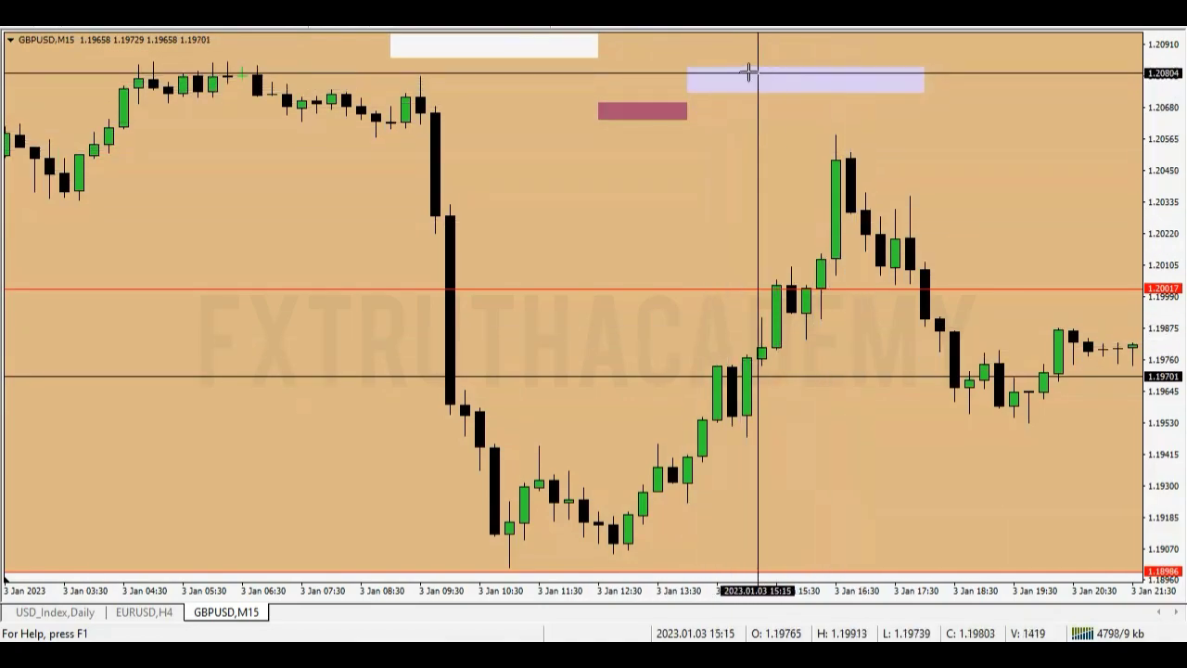
{"action": "middle_click", "coordinate": [696, 477]}
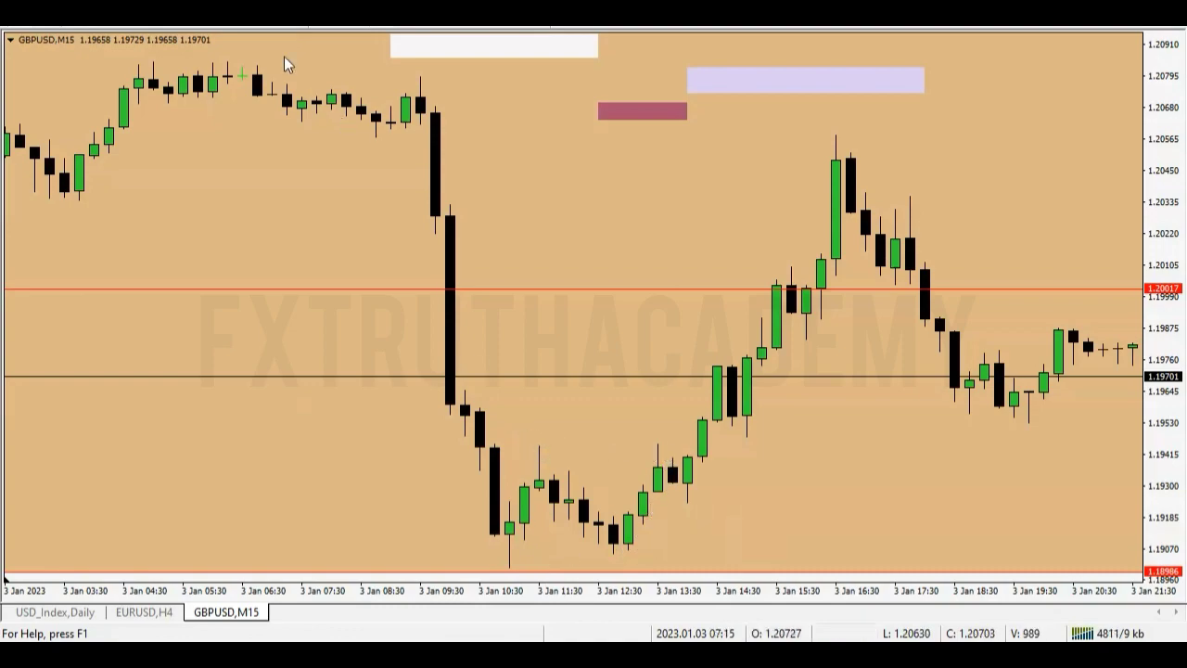
Draw red horizontal trendlines at the 3 Jan range high (~1.1944) and low (~1.1925).
{"action": "left_click", "coordinate": [128, 30]}
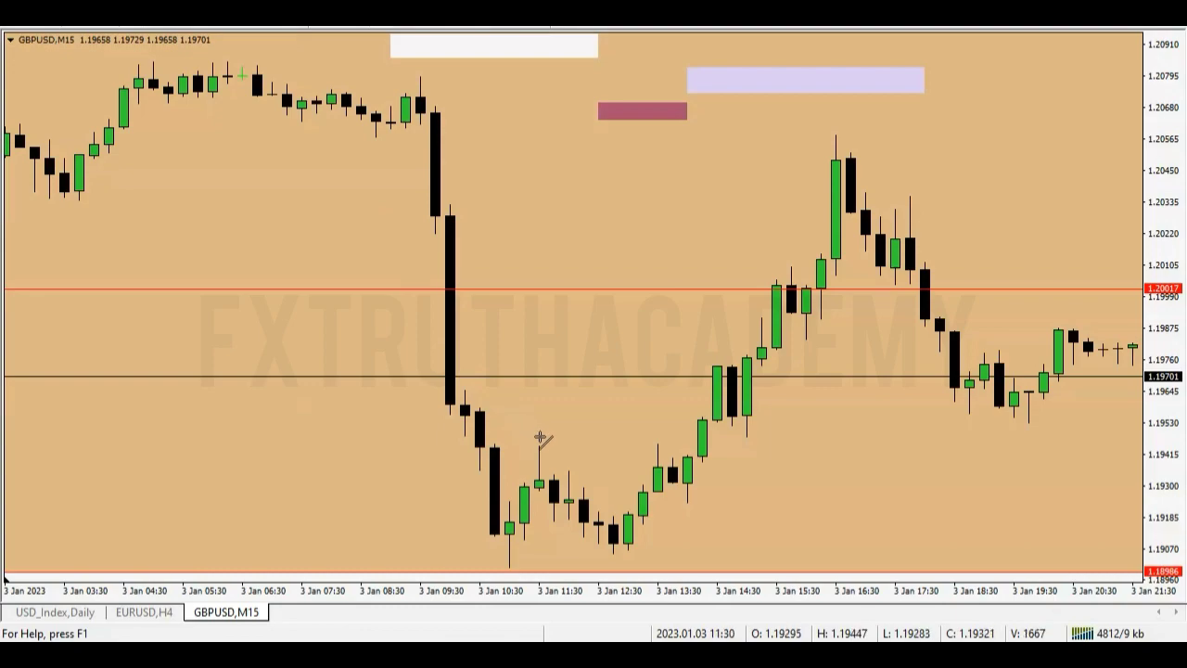
{"action": "left_click_drag", "start_coordinate": [539, 448], "coordinate": [730, 447]}
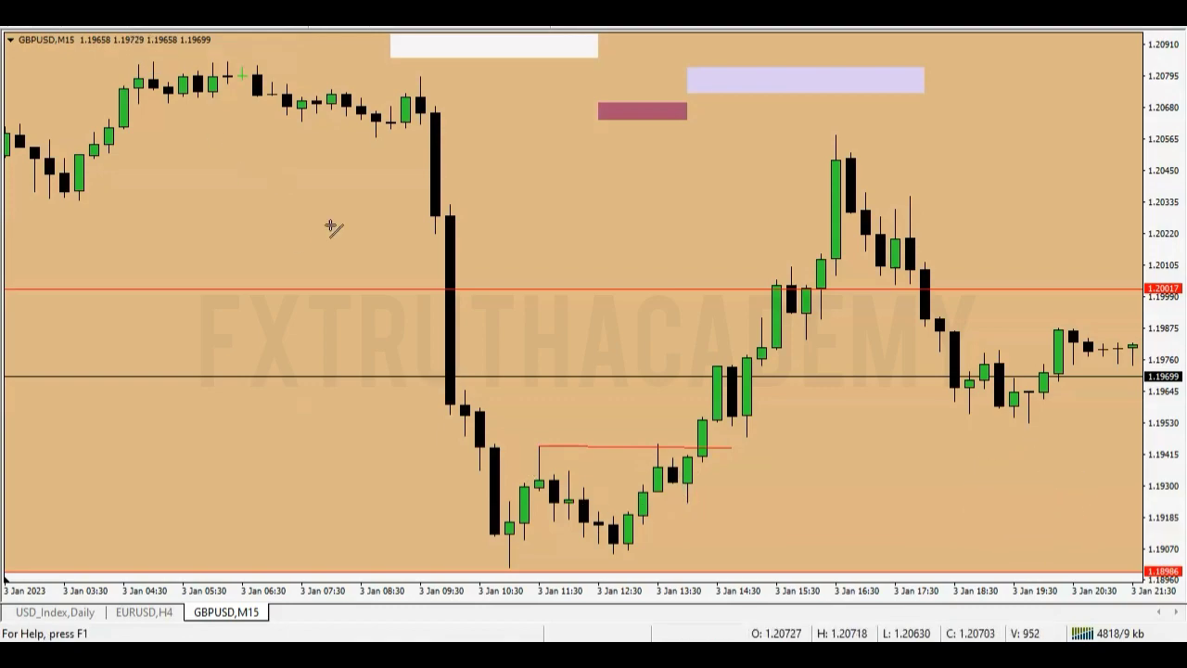
{"action": "left_click_drag", "start_coordinate": [584, 500], "coordinate": [739, 500]}
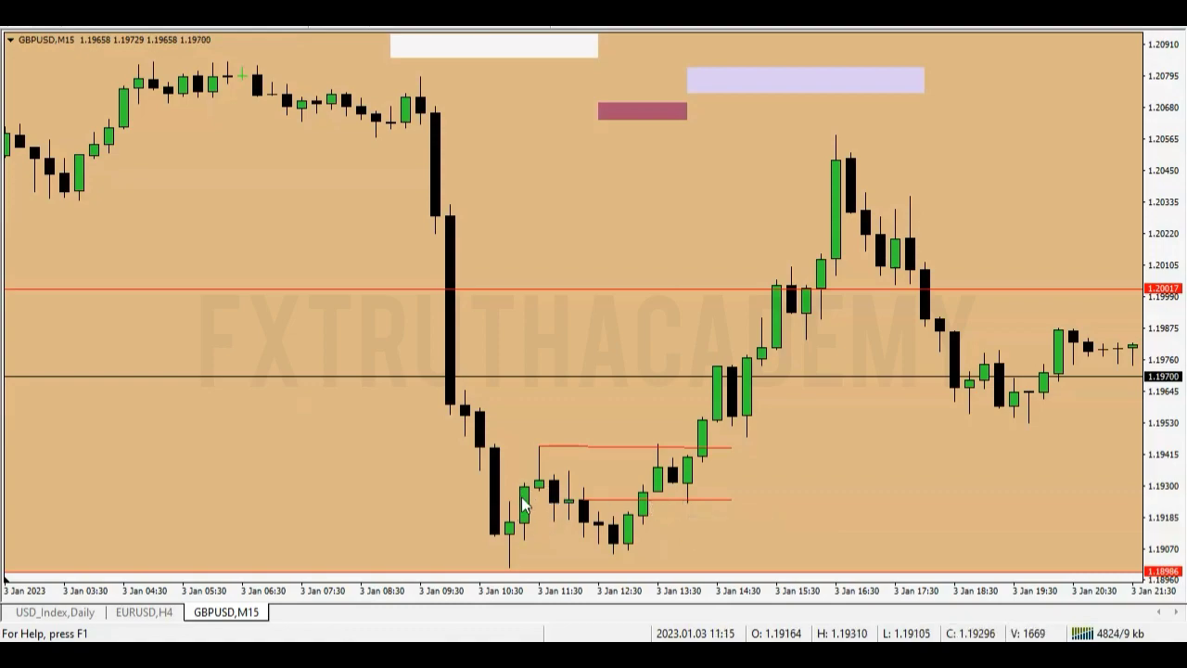
{"action": "mouse_move", "coordinate": [531, 498]}
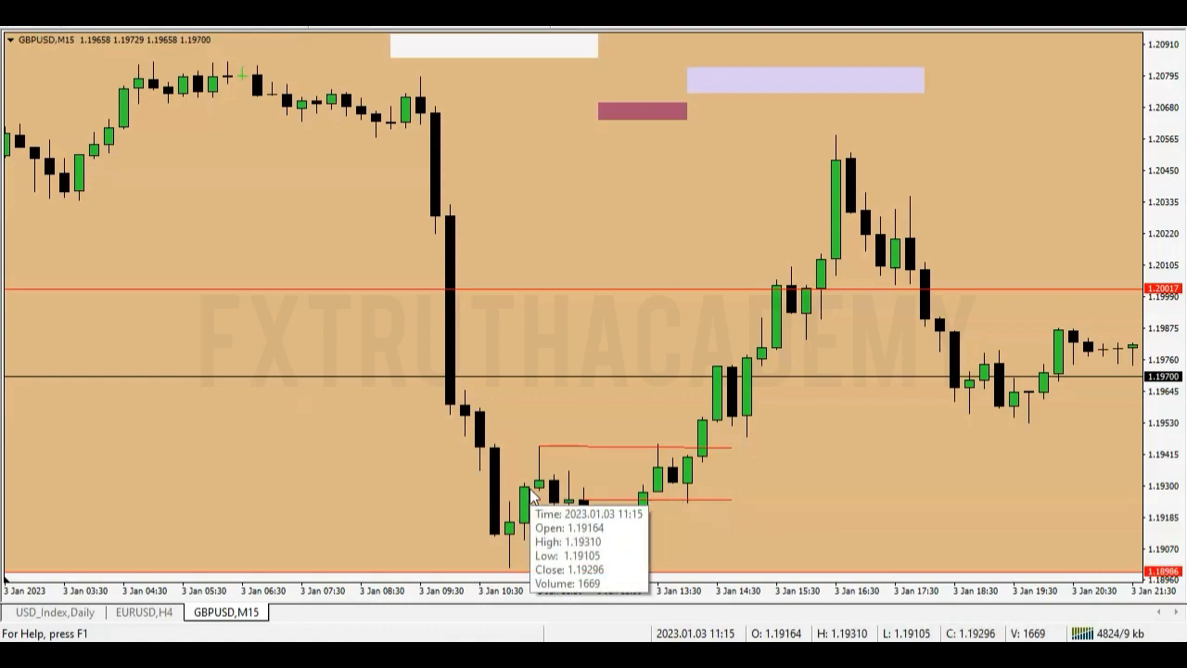
{"action": "left_click_drag", "start_coordinate": [1171, 158], "coordinate": [1172, 213]}
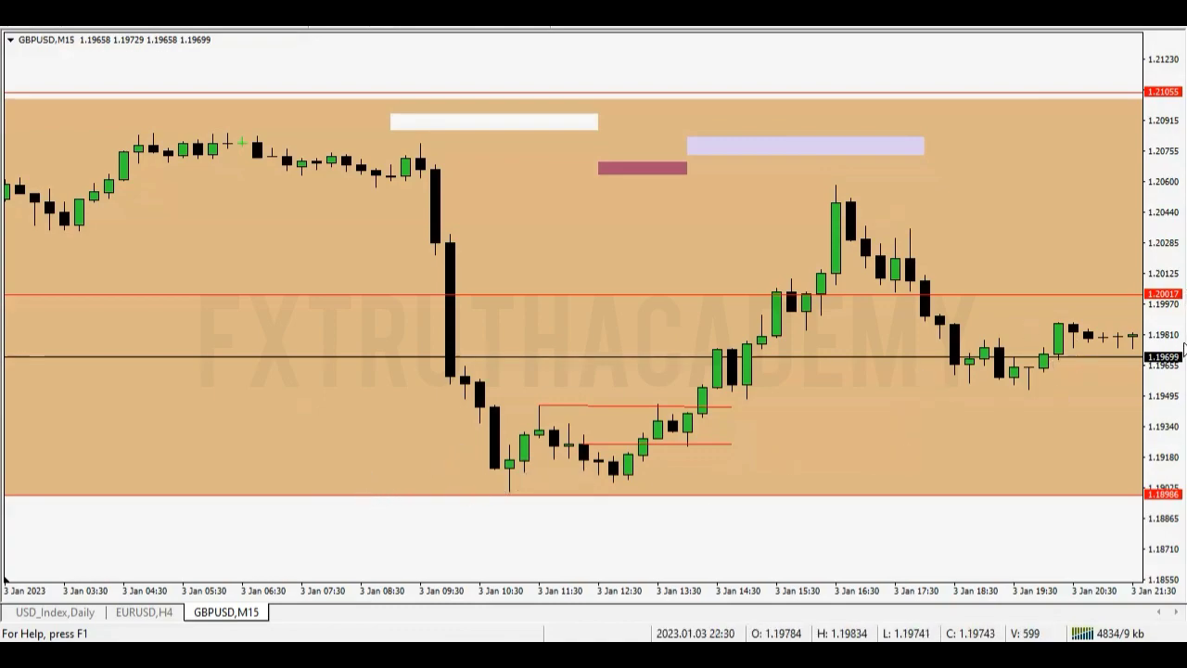
{"action": "left_click_drag", "start_coordinate": [1170, 408], "coordinate": [1183, 237]}
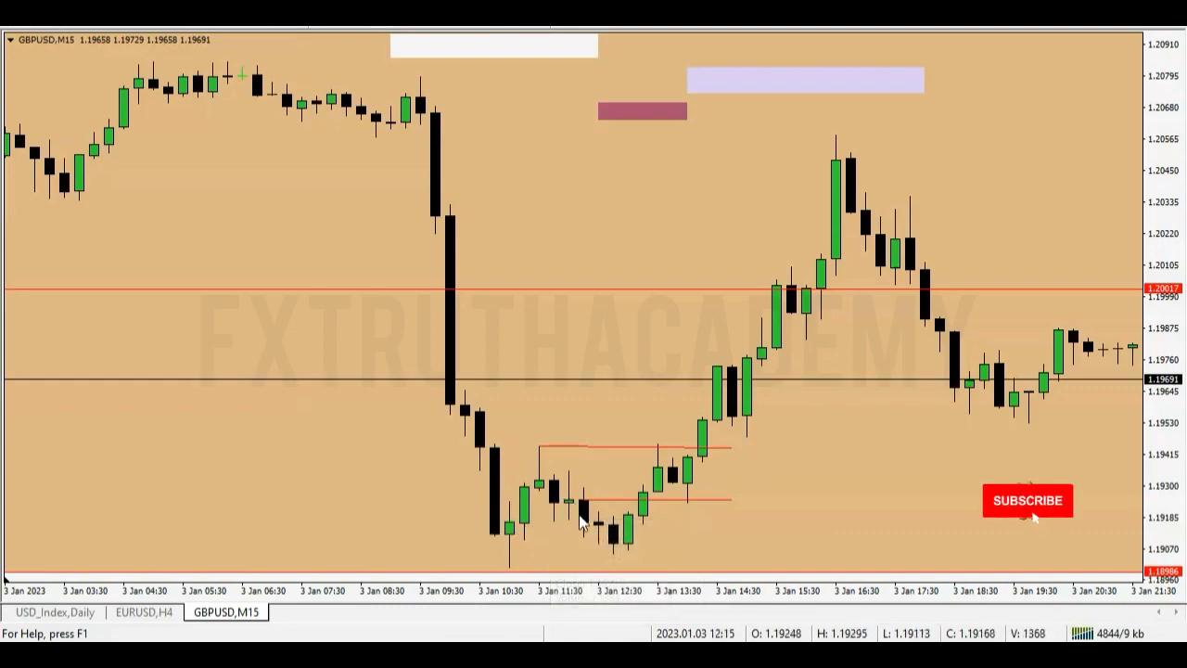
Zoom out and scroll to show 29 Dec–4 Jan with the session box and zones.
{"action": "mouse_move", "coordinate": [786, 295]}
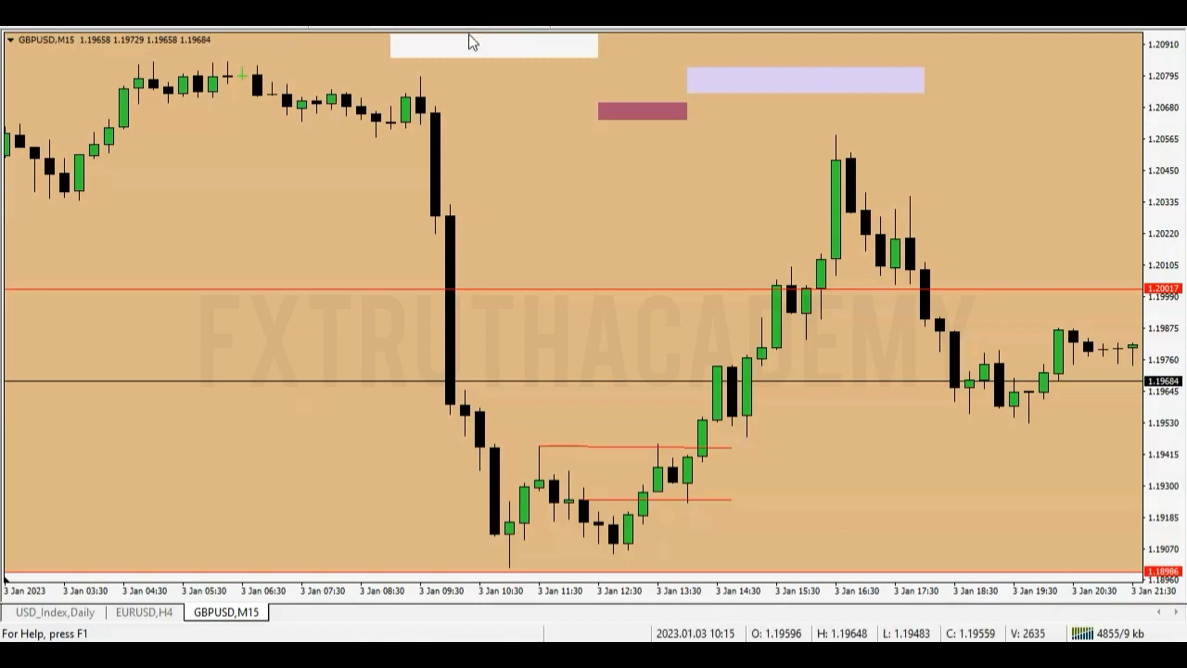
{"action": "key", "text": "minus"}
{"action": "scroll", "coordinate": [615, 139], "scroll_direction": "up", "scroll_amount": 5}
{"action": "scroll", "coordinate": [615, 139], "scroll_direction": "down", "scroll_amount": 4}
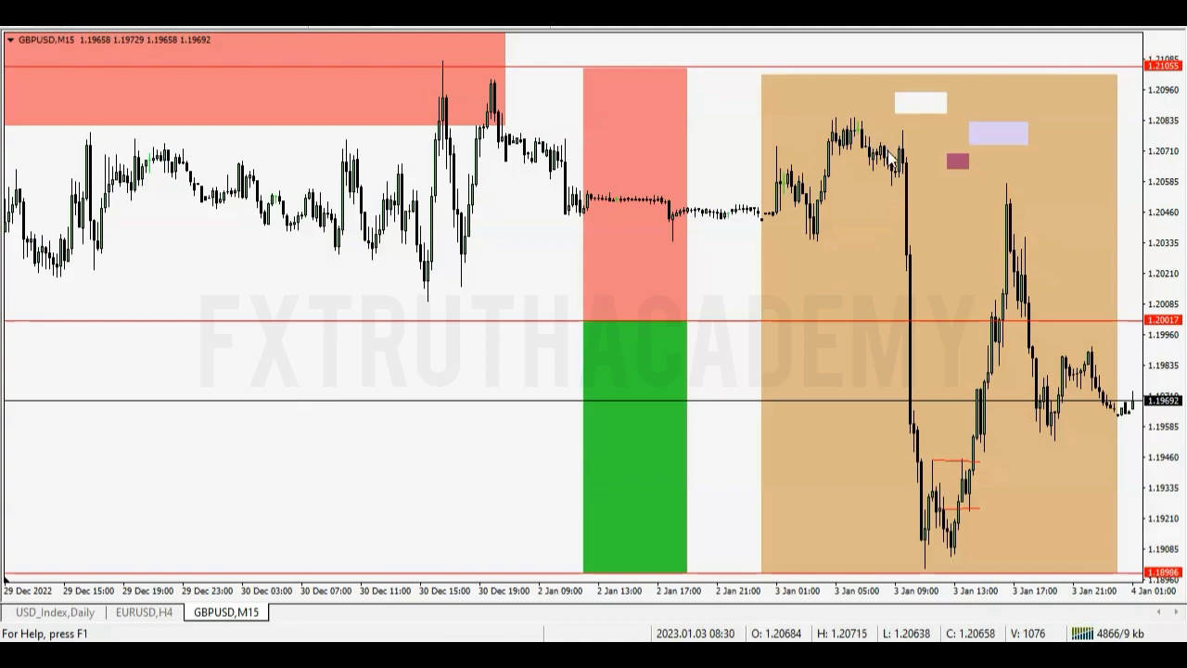
{"action": "mouse_move", "coordinate": [889, 165]}
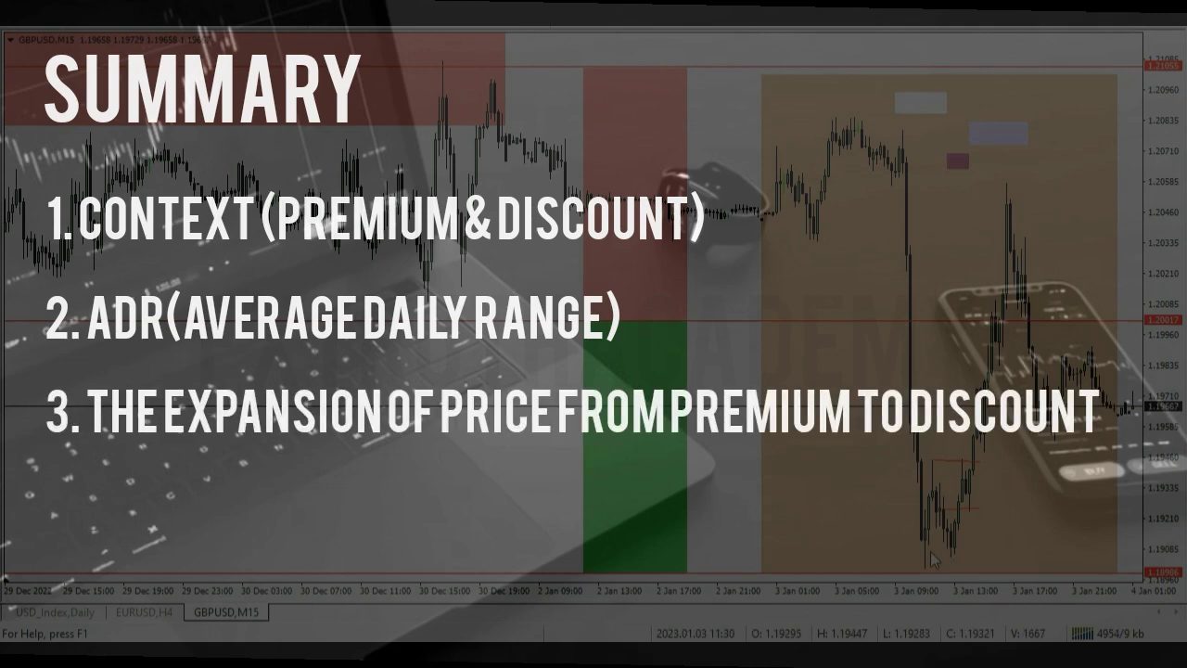
{"action": "mouse_move", "coordinate": [766, 214]}
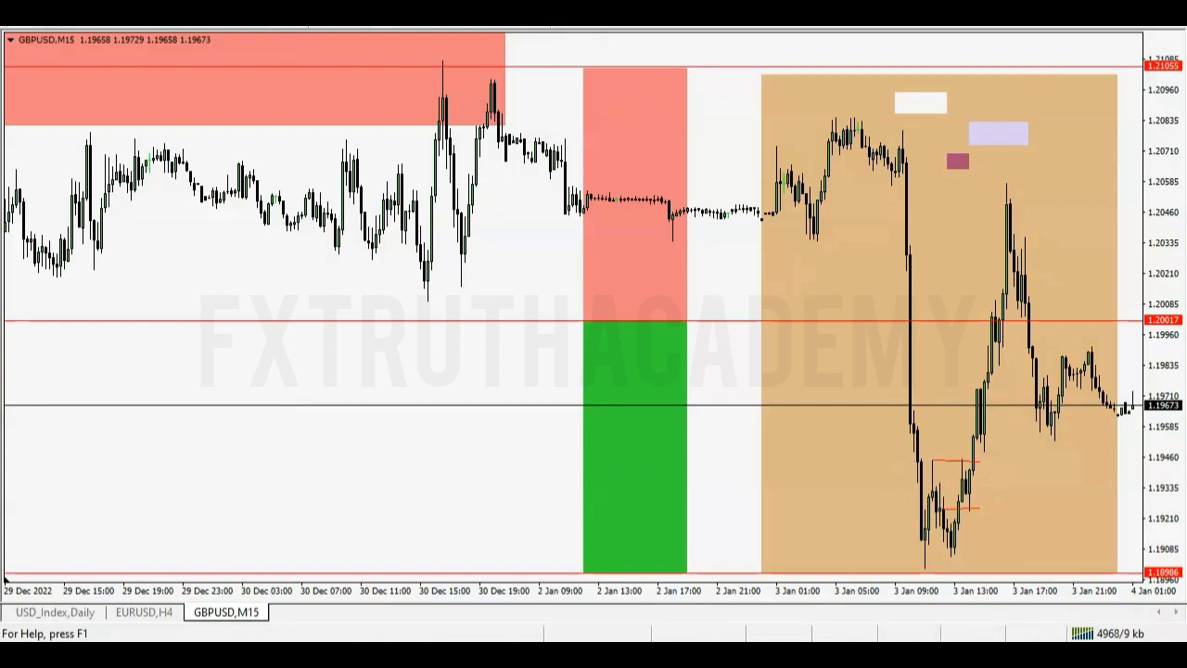
Zoom in so the M15 candles around the 3 Jan session are wider.
{"action": "key", "text": "plus"}
{"action": "key", "text": "plus"}
Scroll to 3 Jan and draw a green rectangle over the 13:00–14:00 candles at the lower red line.
{"action": "scroll", "coordinate": [687, 170], "scroll_direction": "down", "scroll_amount": 10}
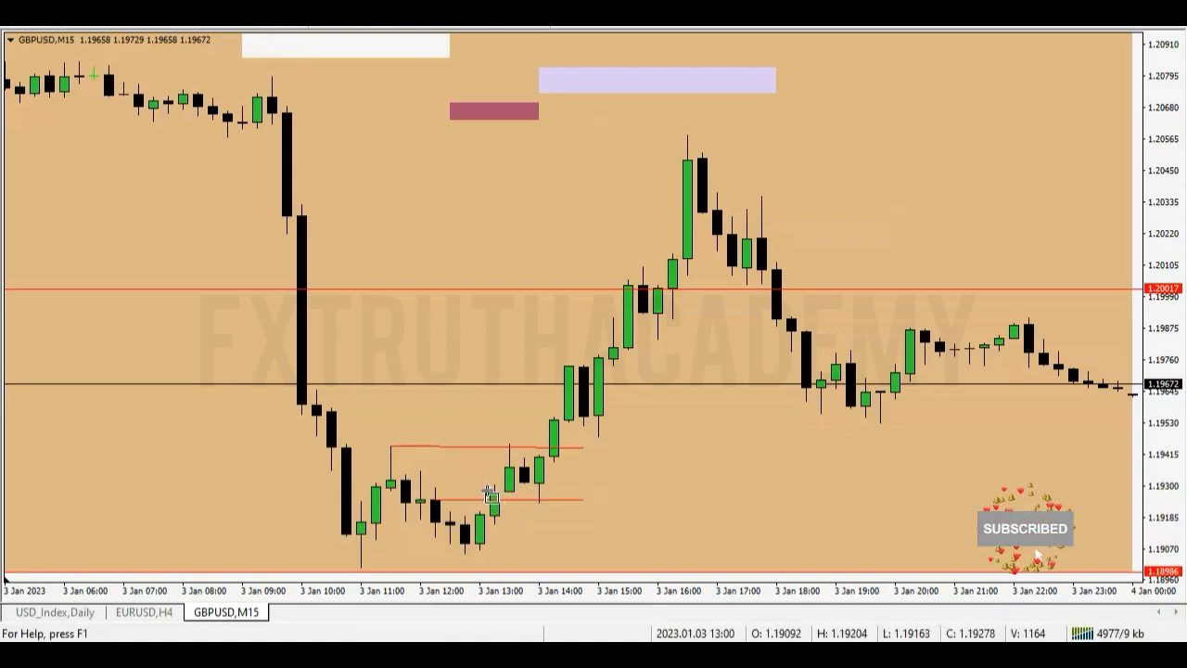
{"action": "left_click_drag", "start_coordinate": [480, 489], "coordinate": [568, 516]}
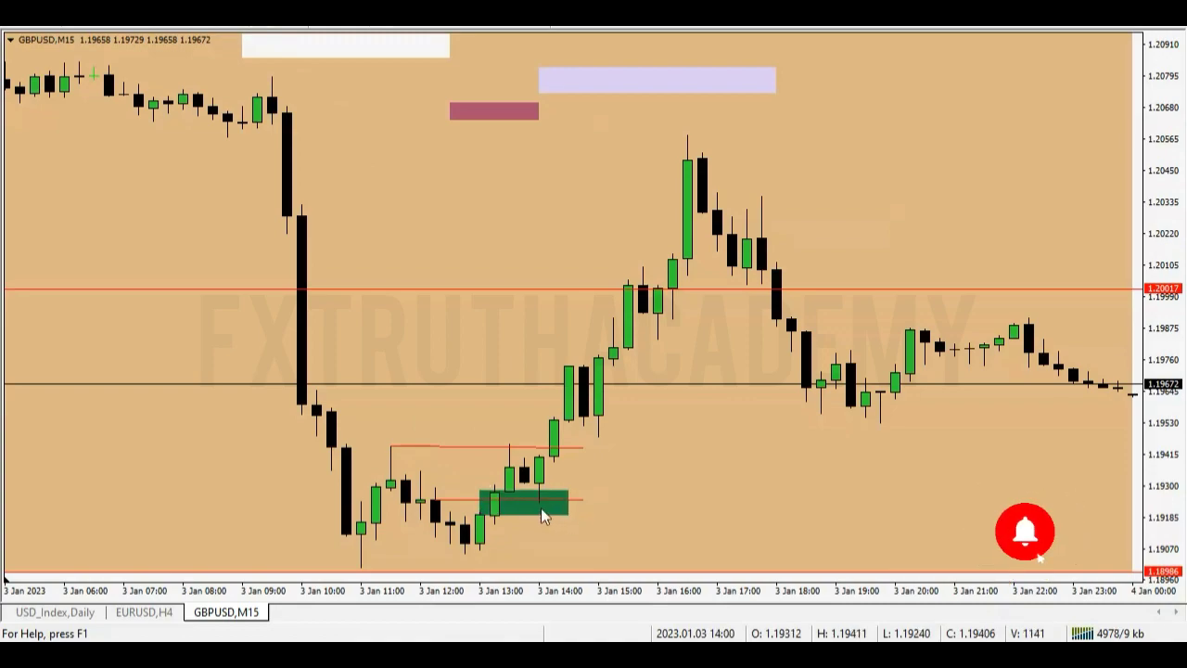